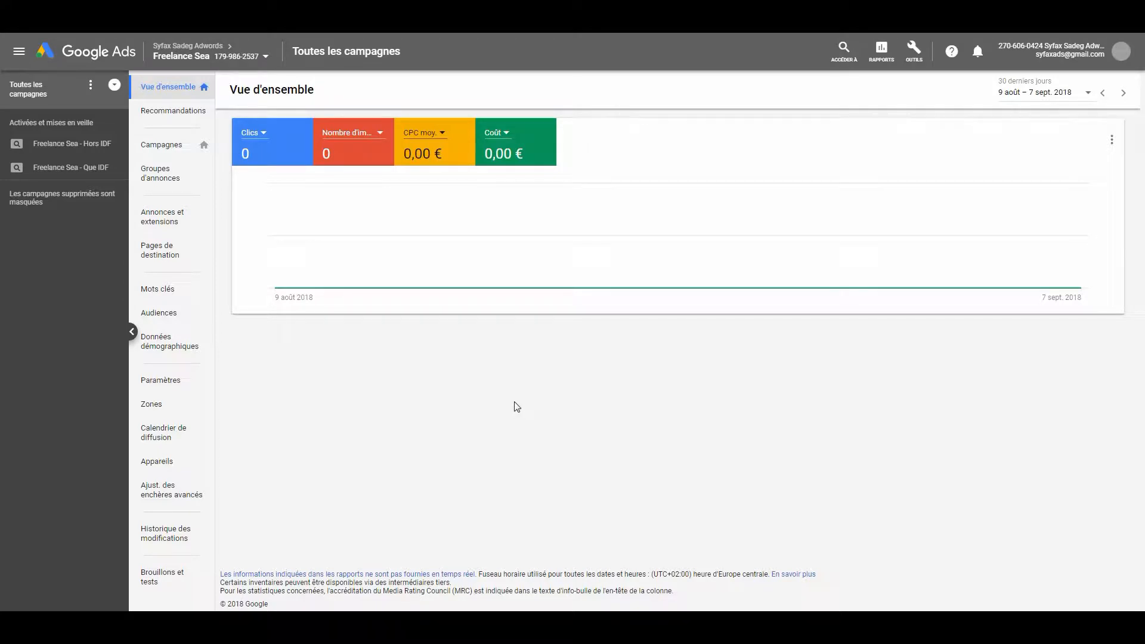
# Open the list of ad extensions for the Freelance Sea - Hors IDF campaign
pyautogui.click(80, 146)
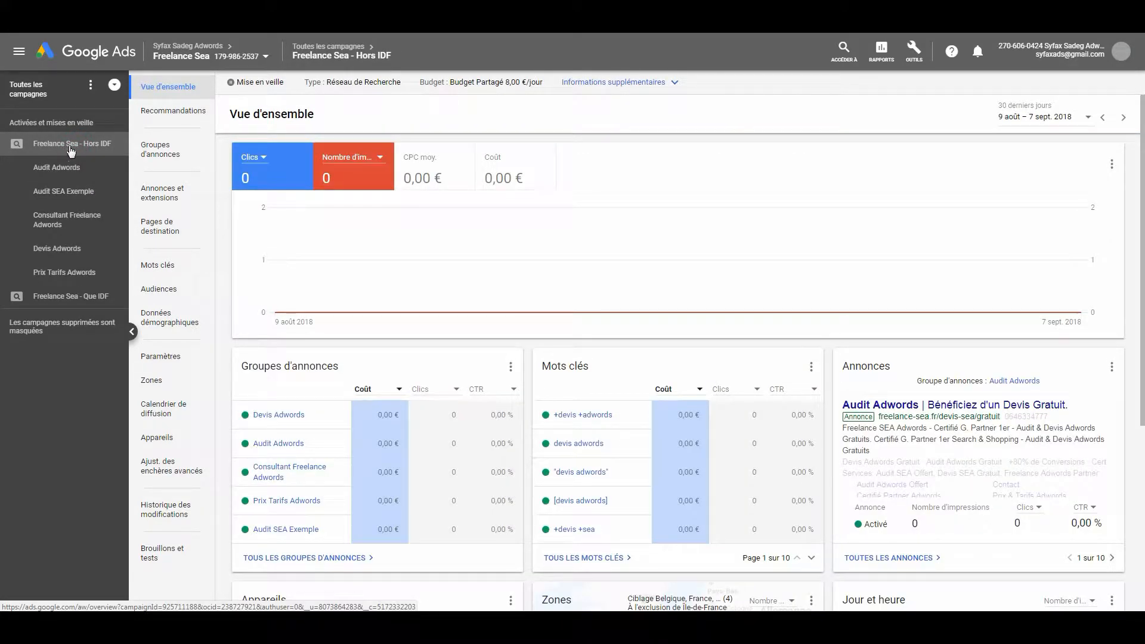
pyautogui.click(176, 204)
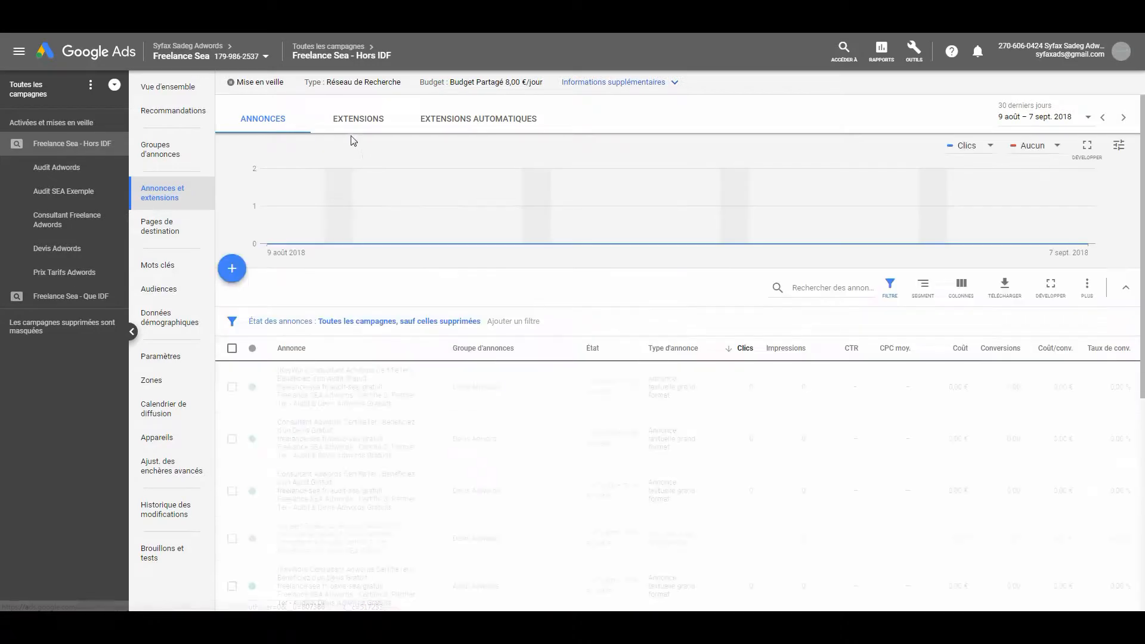
pyautogui.click(357, 129)
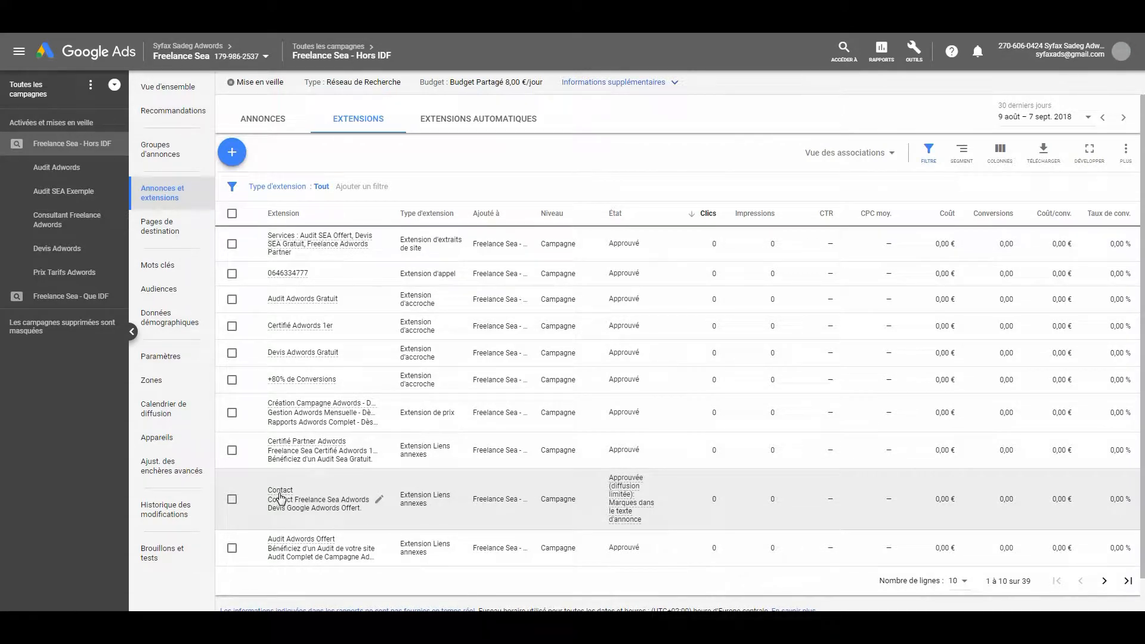
# Examine the final URL of the campaign's existing Contact sitelink extension without changing it
pyautogui.moveTo(280, 497)
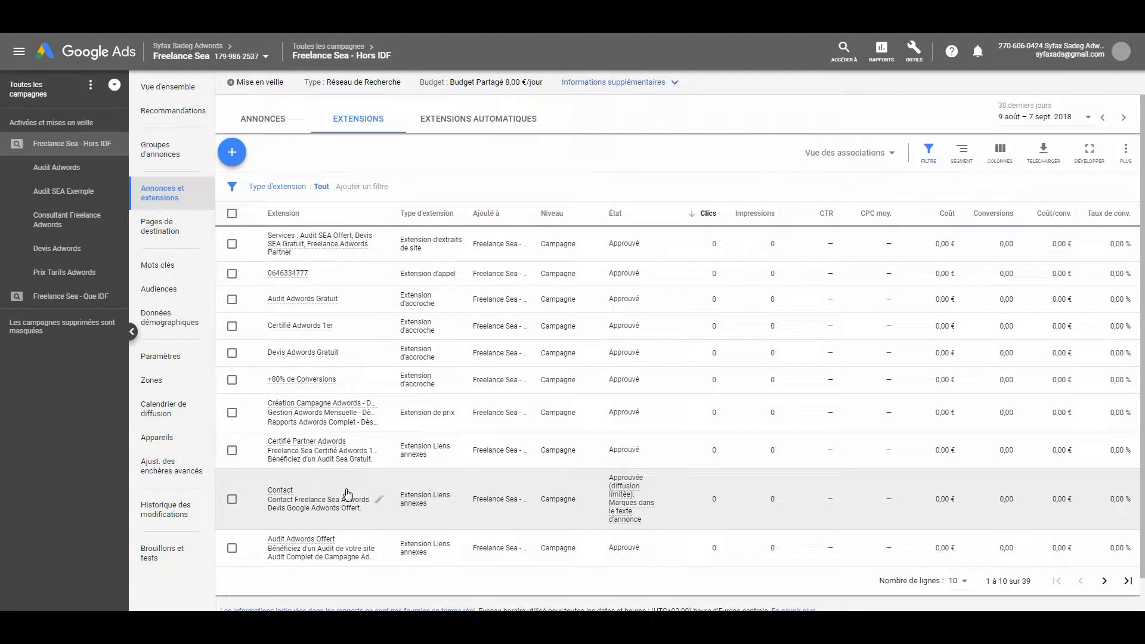
pyautogui.click(378, 500)
pyautogui.click(284, 488)
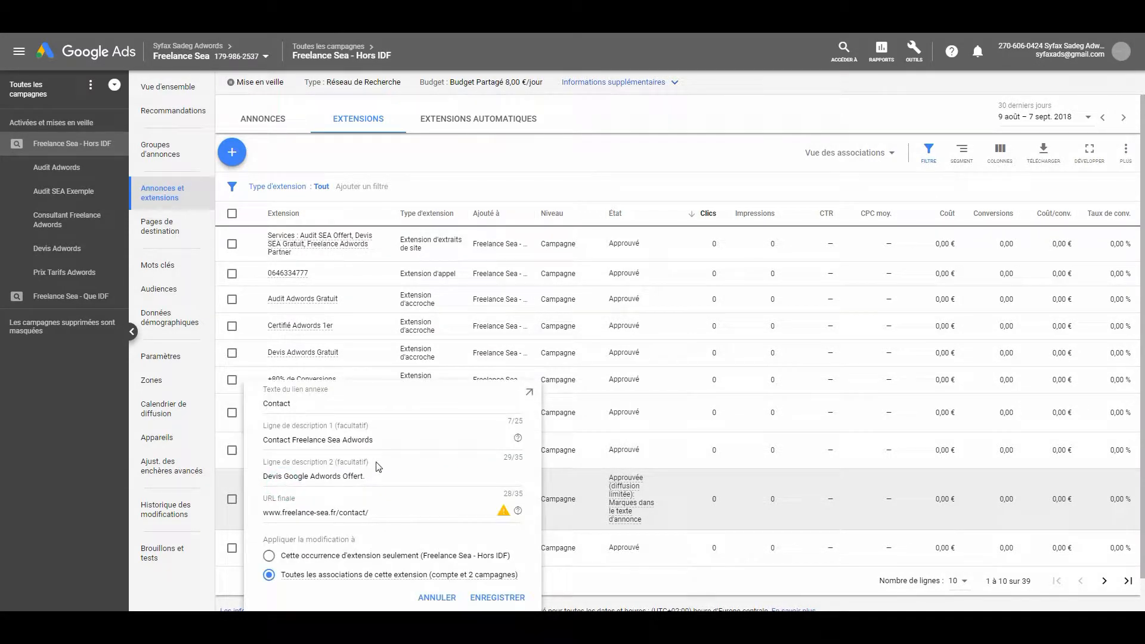
pyautogui.moveTo(374, 512); pyautogui.dragTo(240, 513)
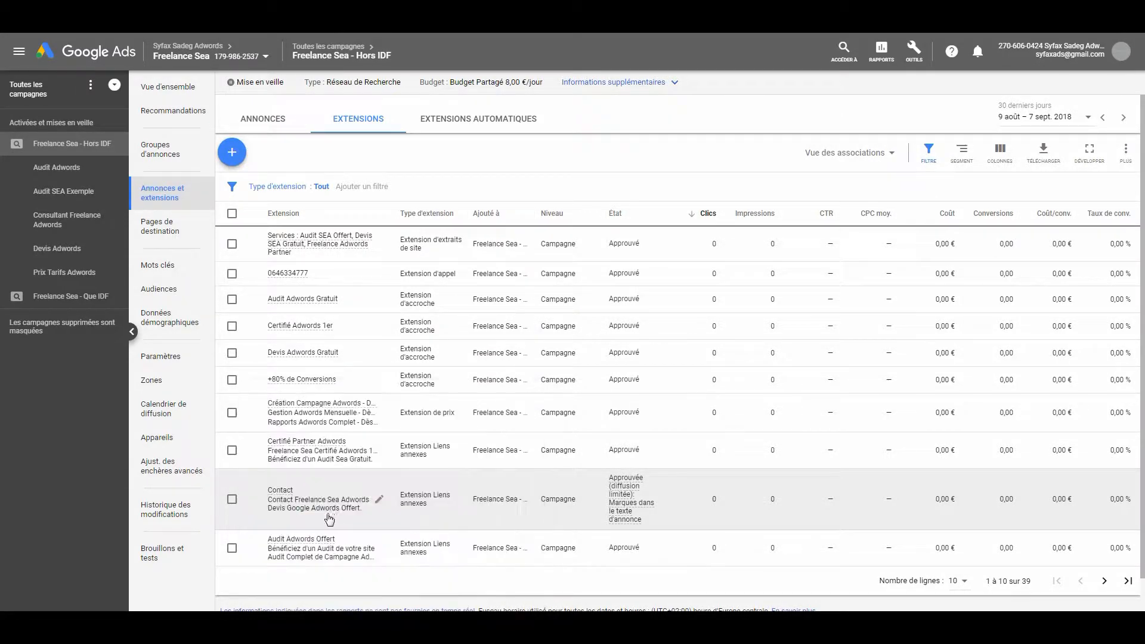
pyautogui.click(378, 500)
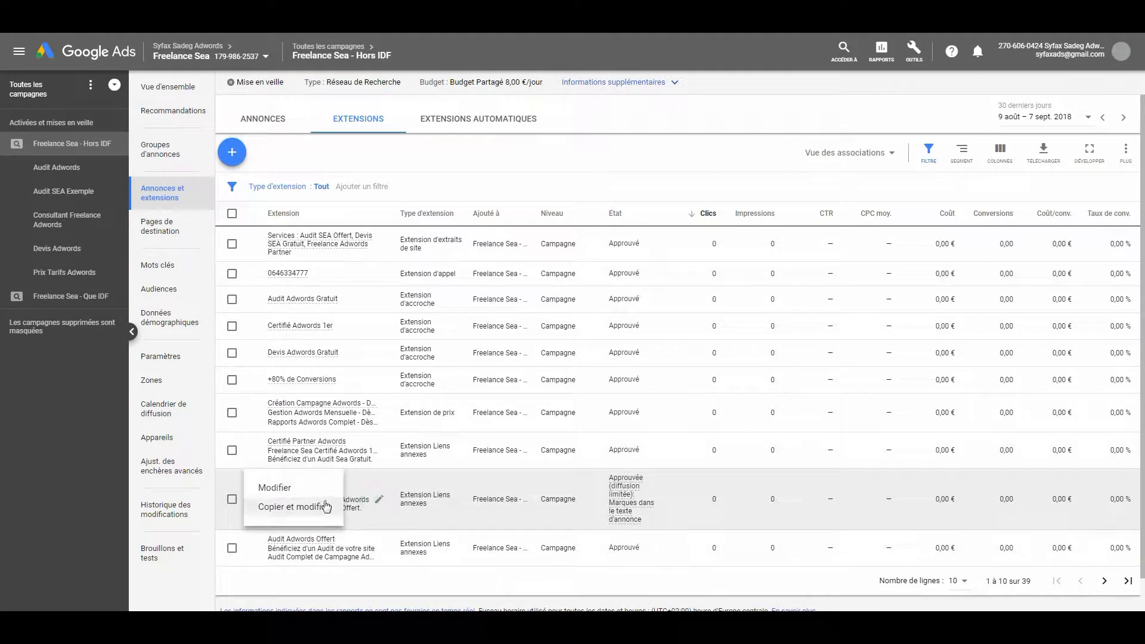
pyautogui.click(314, 489)
pyautogui.moveTo(369, 512); pyautogui.dragTo(263, 516)
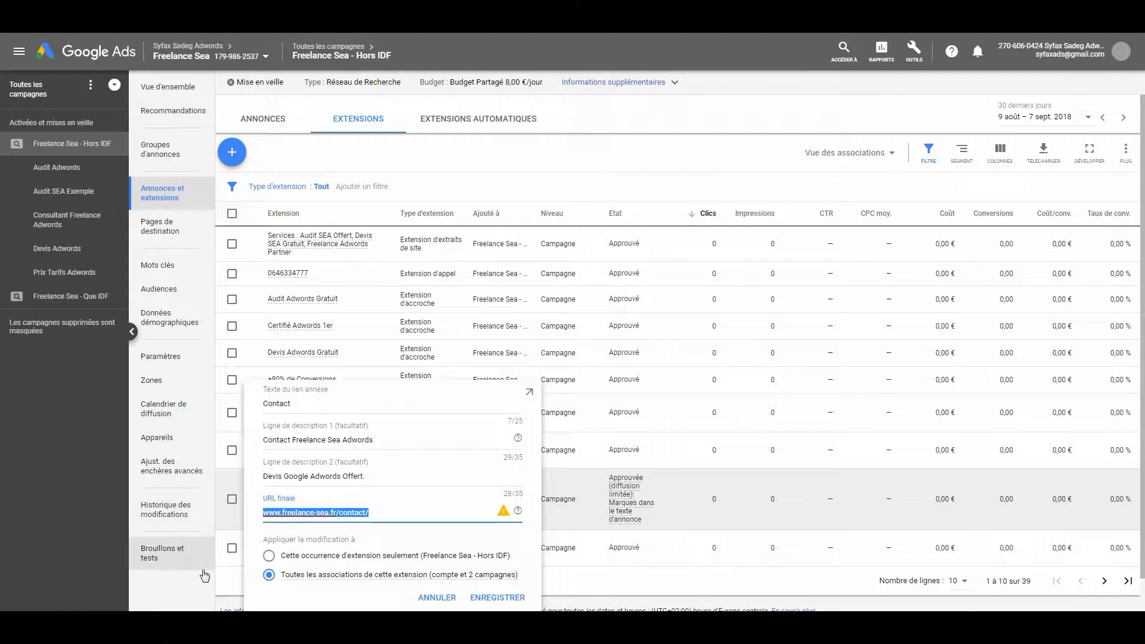
pyautogui.click(210, 587)
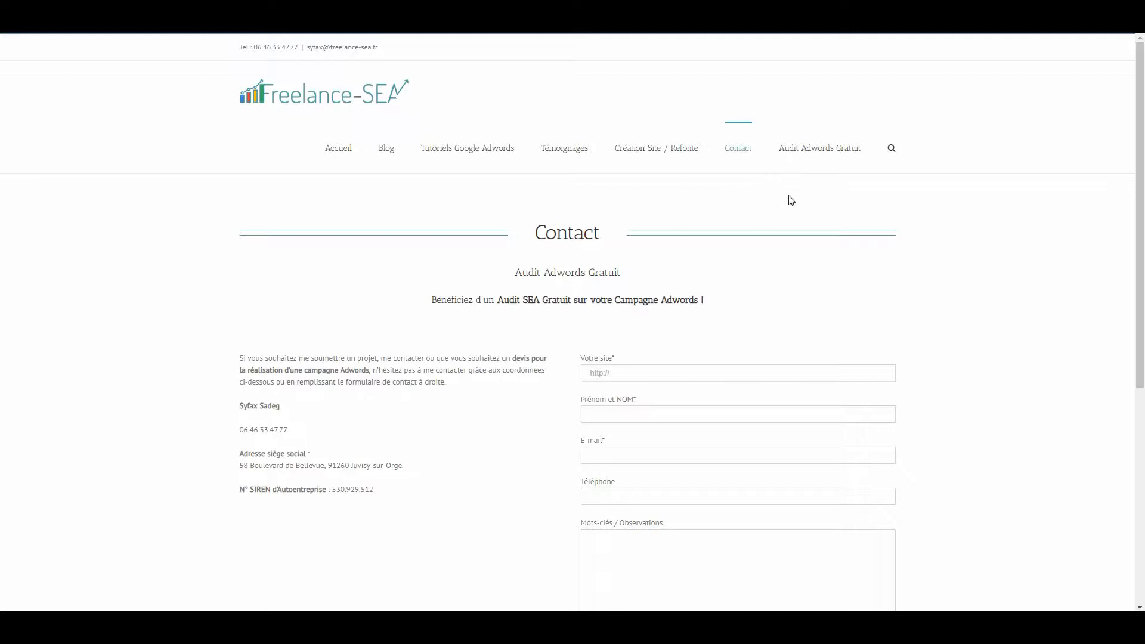
# Copy the address of the Témoignages page on the Freelance-SEA website and return to Google Ads
pyautogui.click(810, 155)
pyautogui.click(562, 157)
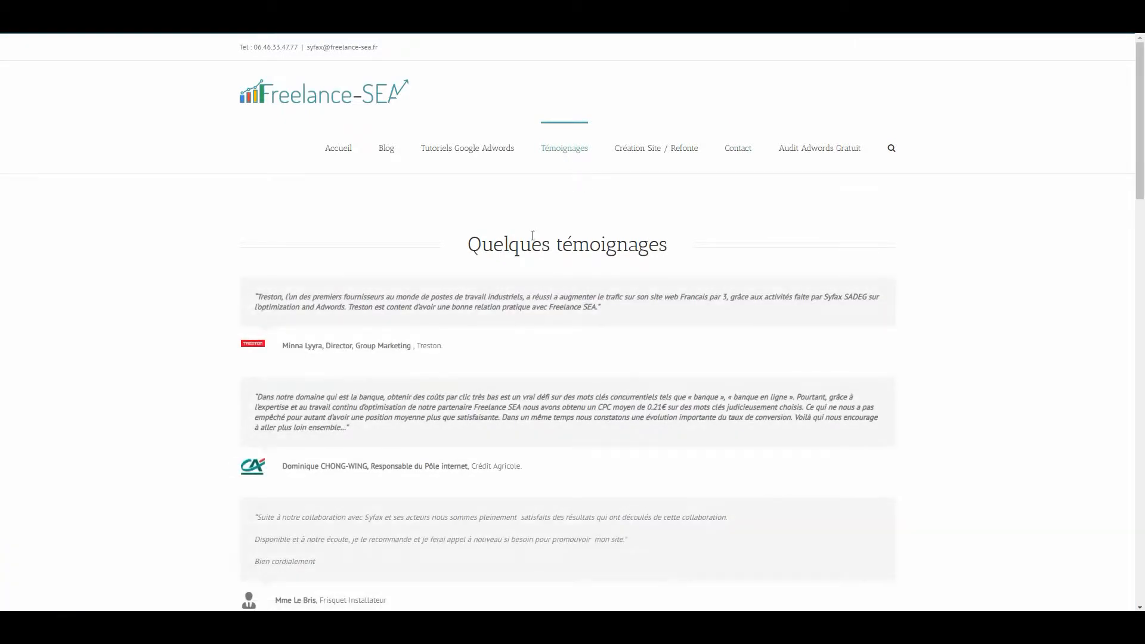
pyautogui.scroll(-3, 558, 242)
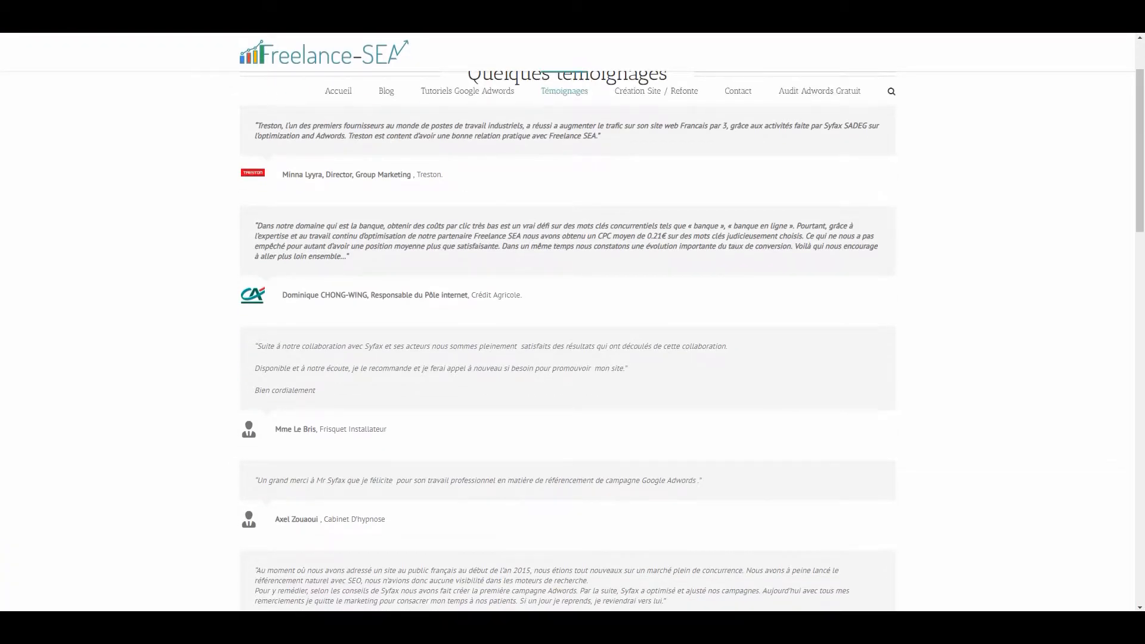
pyautogui.rightClick(235, 25)
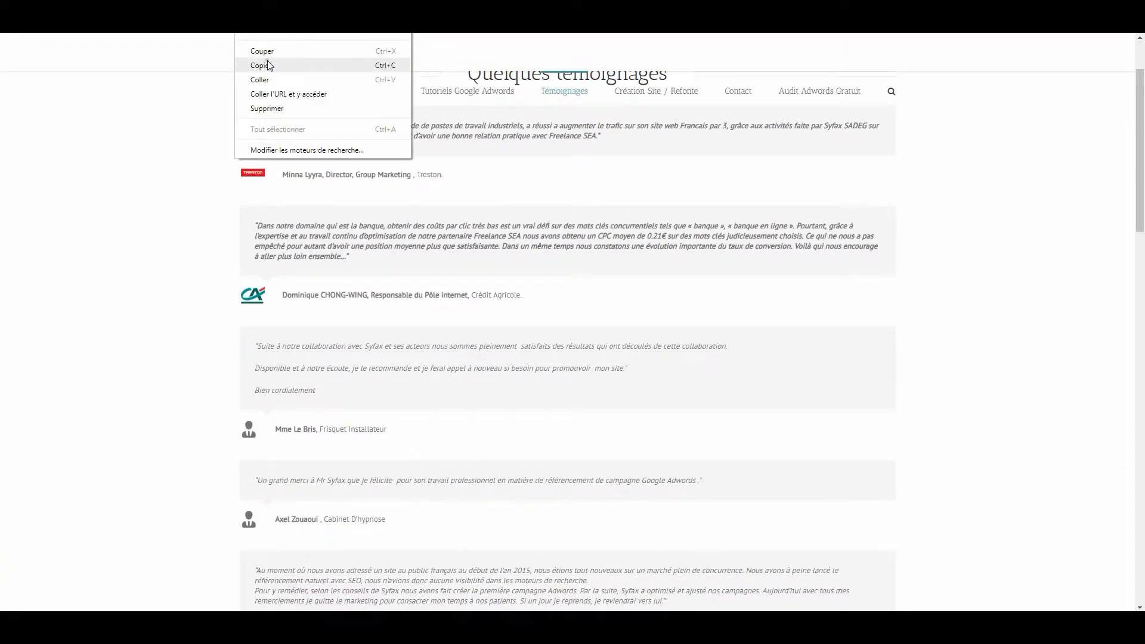
pyautogui.click(267, 65)
pyautogui.click(250, 9)
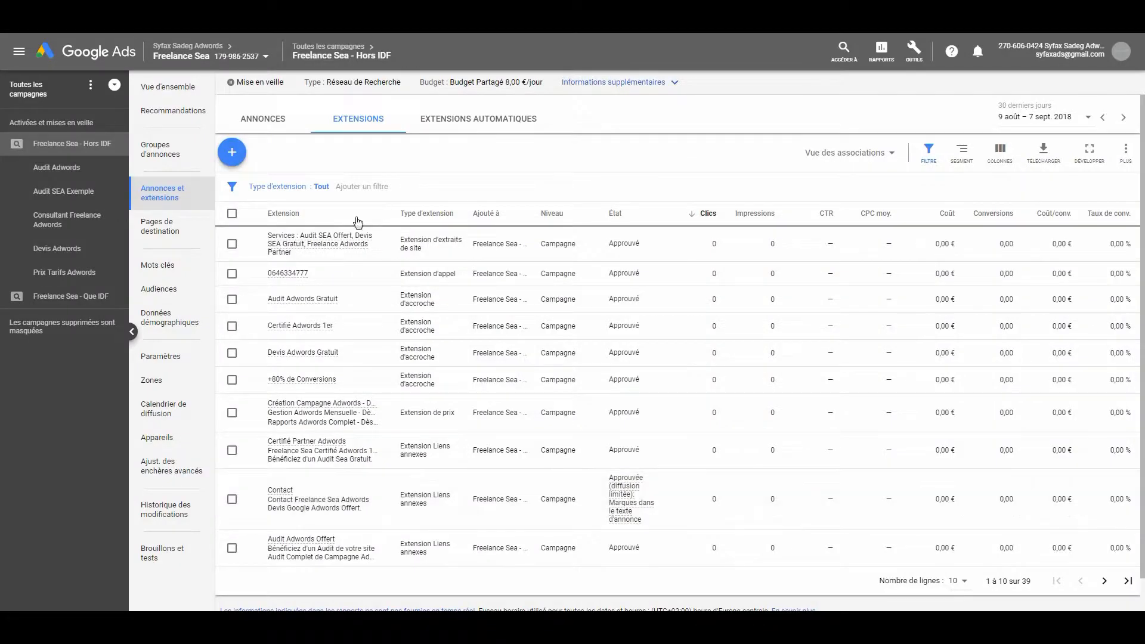
# Start a new Liens annexes extension and assign it to the Audit Adwords ad group
pyautogui.click(231, 156)
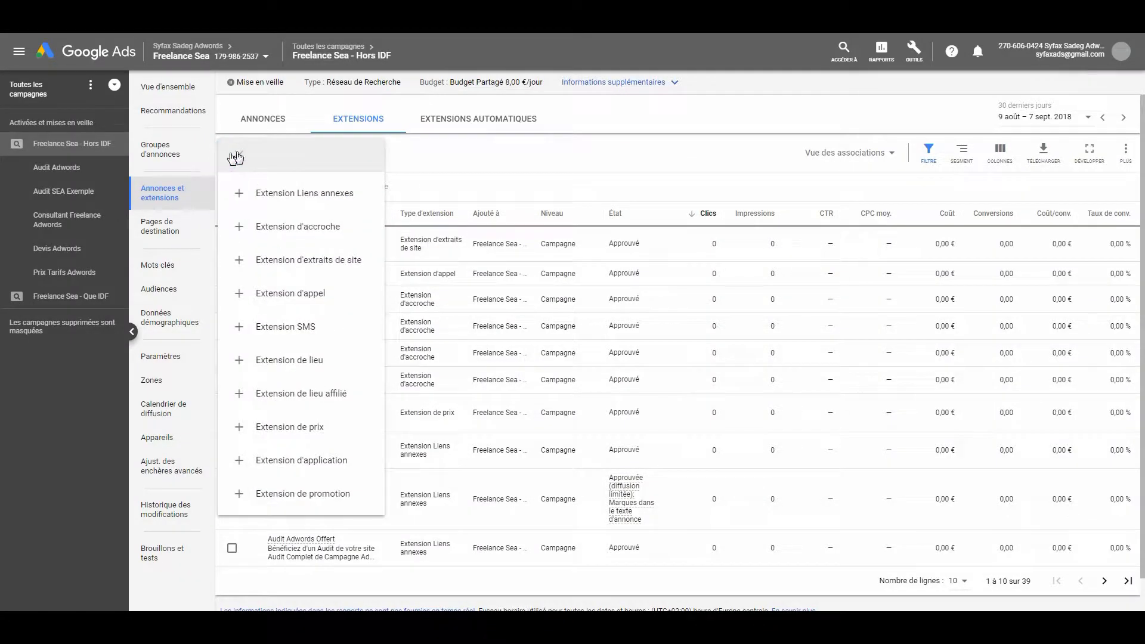
pyautogui.click(319, 206)
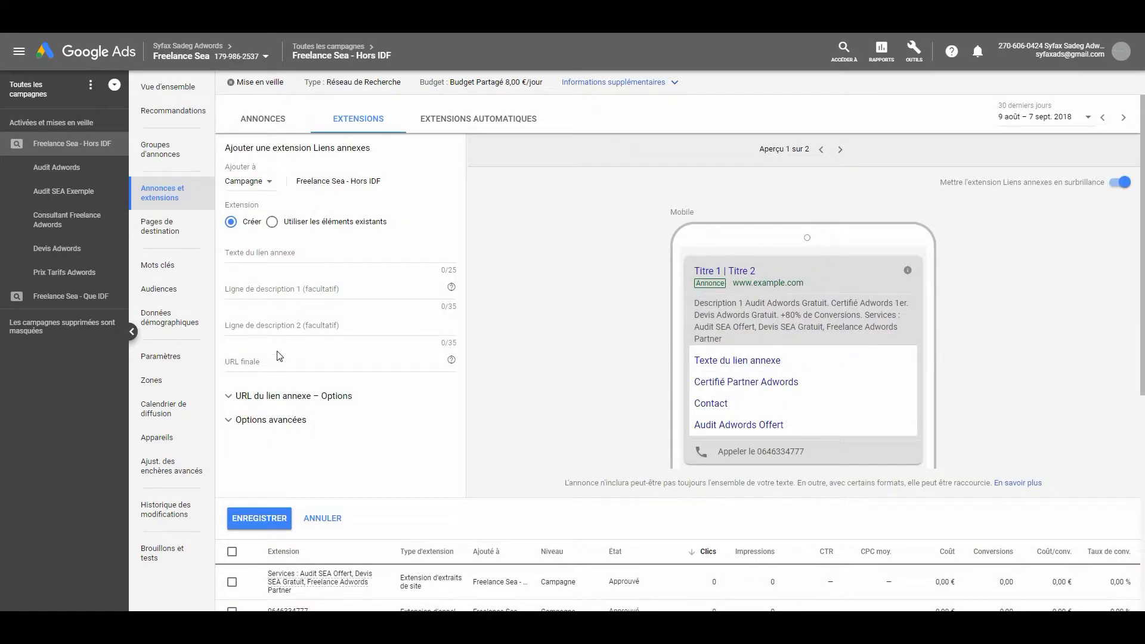
pyautogui.click(268, 185)
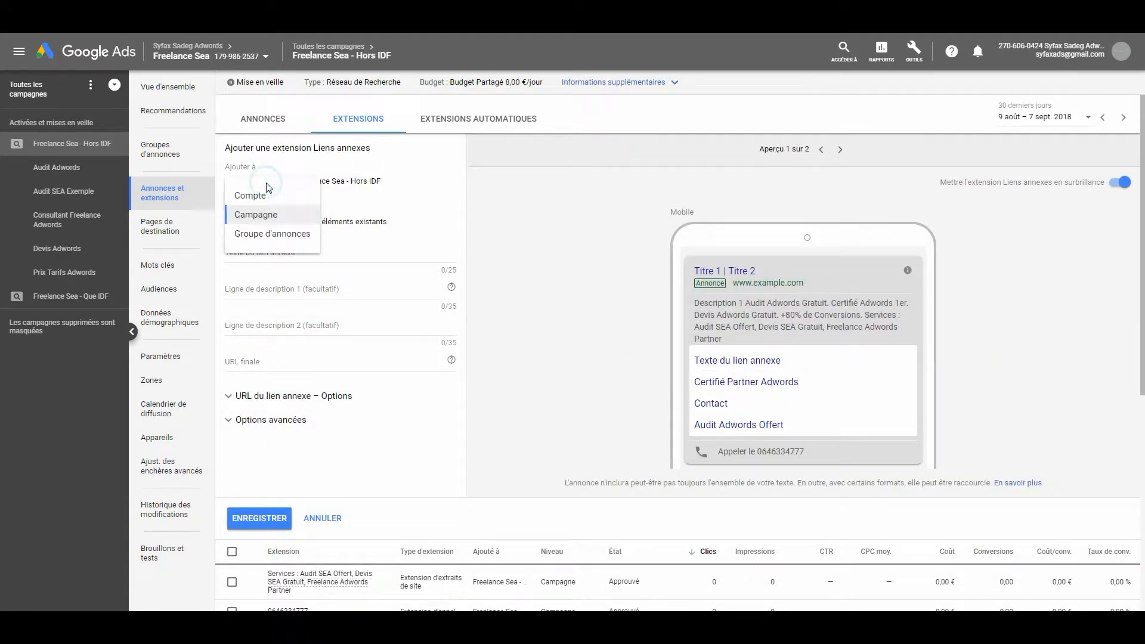
pyautogui.click(276, 235)
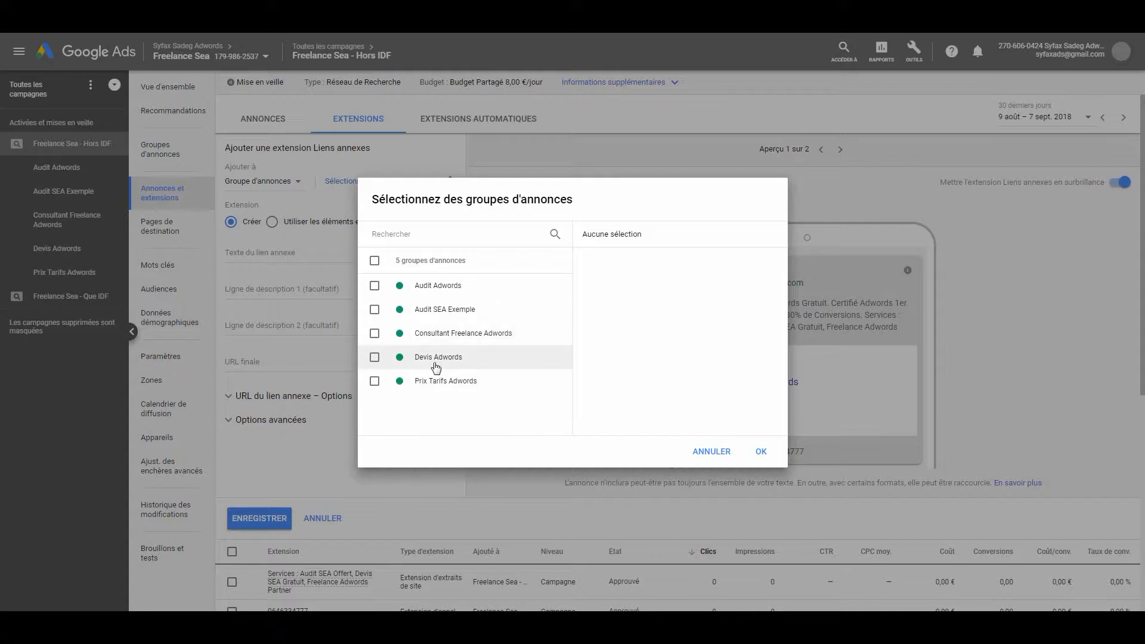
pyautogui.click(436, 291)
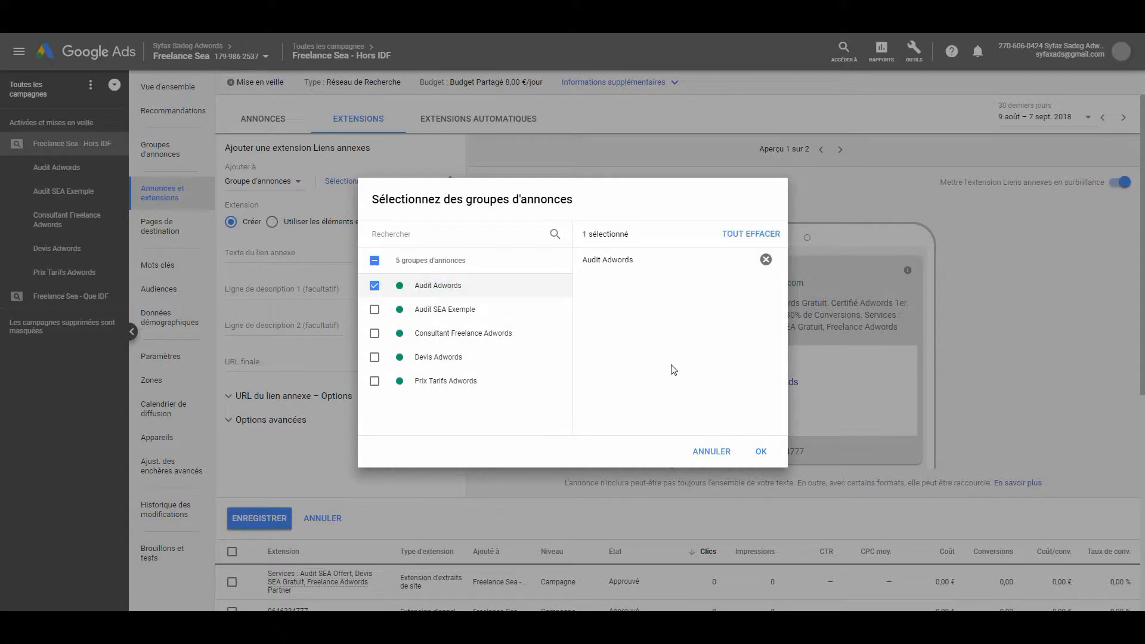
pyautogui.click(761, 452)
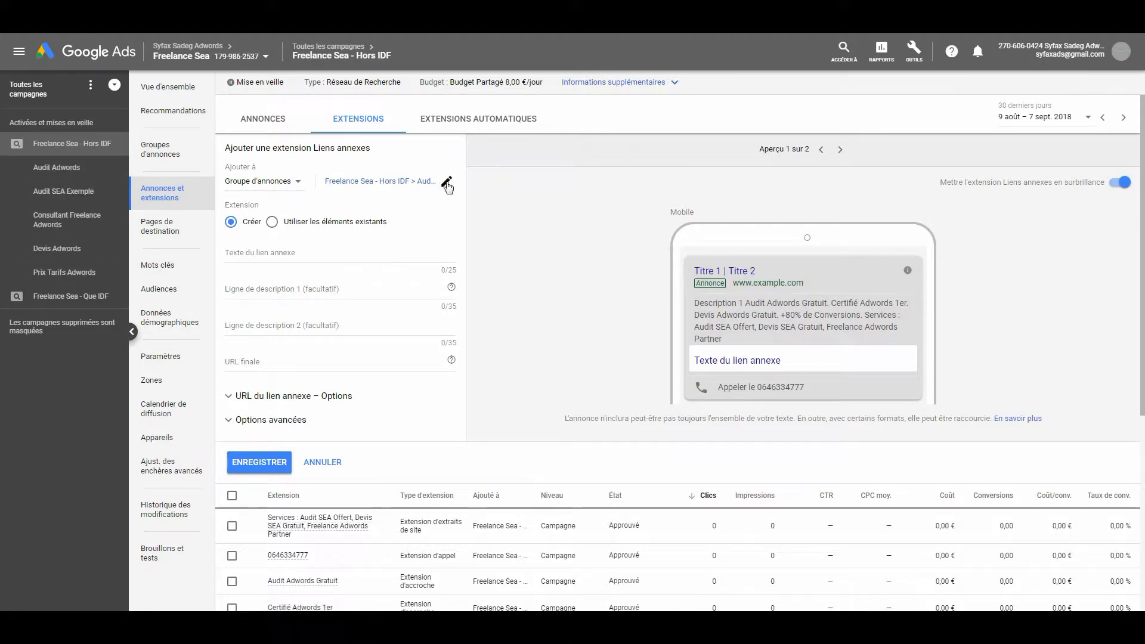
pyautogui.click(447, 185)
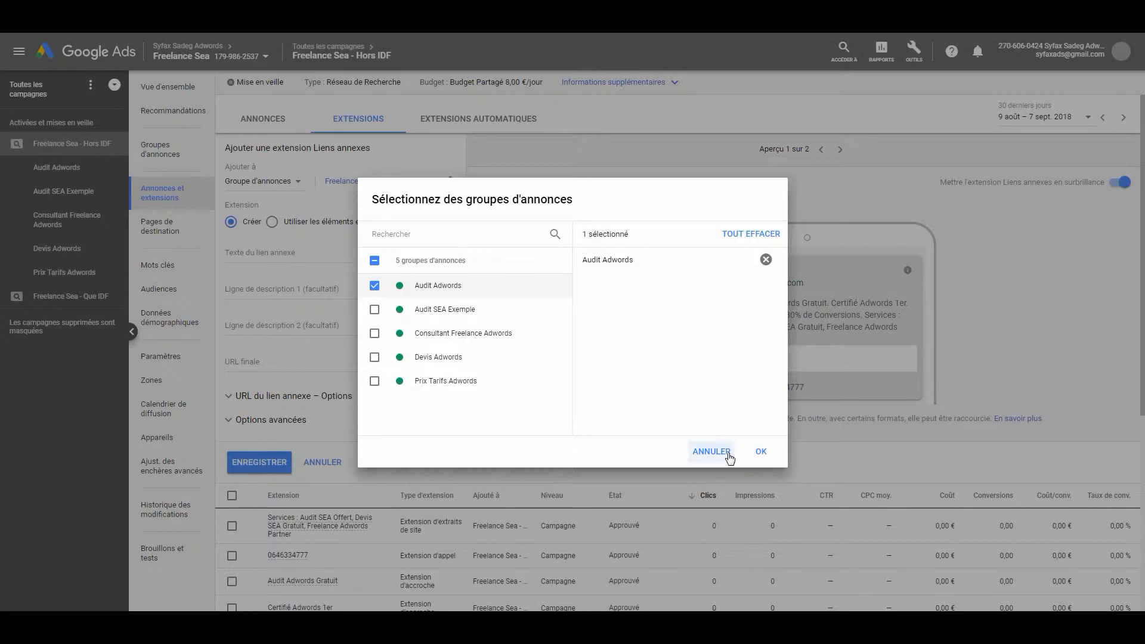
pyautogui.click(761, 452)
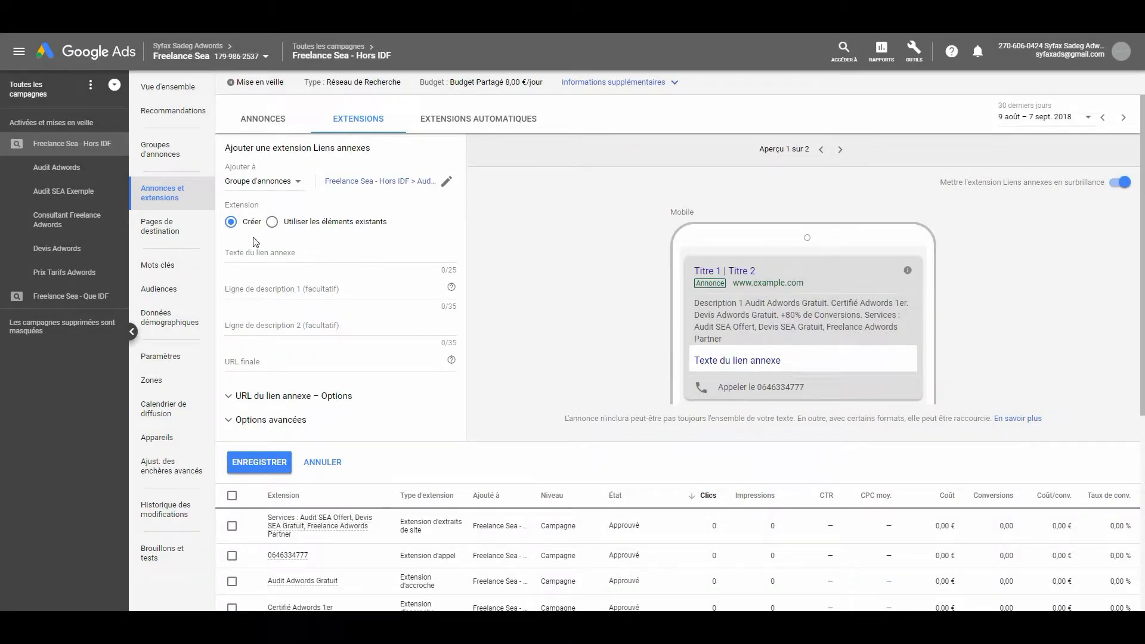
pyautogui.click(338, 255)
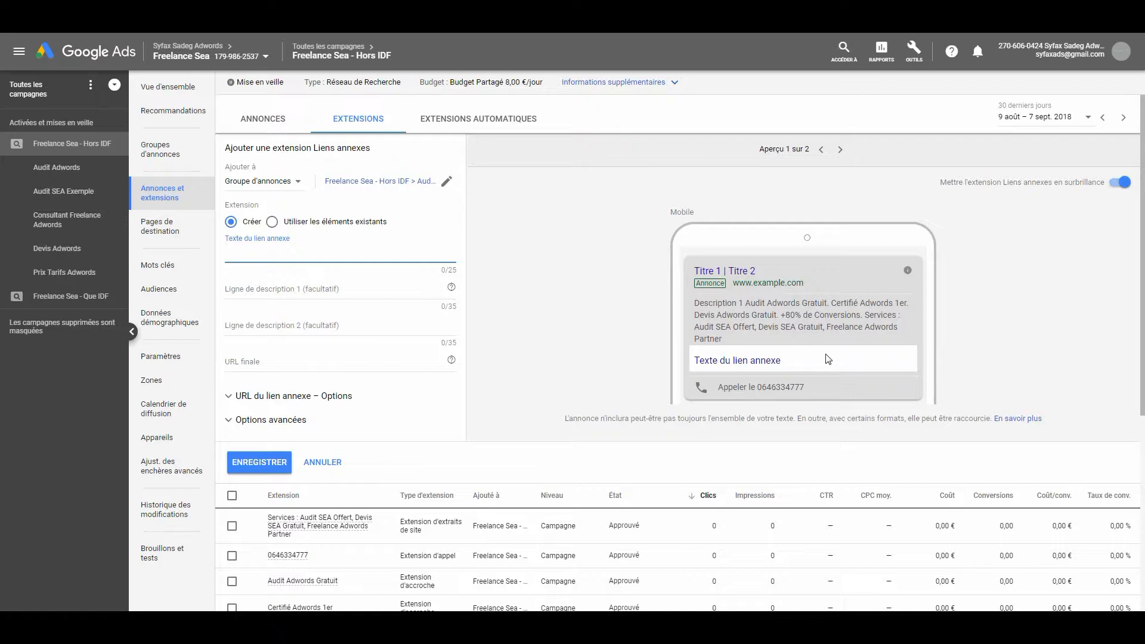
pyautogui.click(281, 291)
pyautogui.click(286, 321)
pyautogui.click(284, 290)
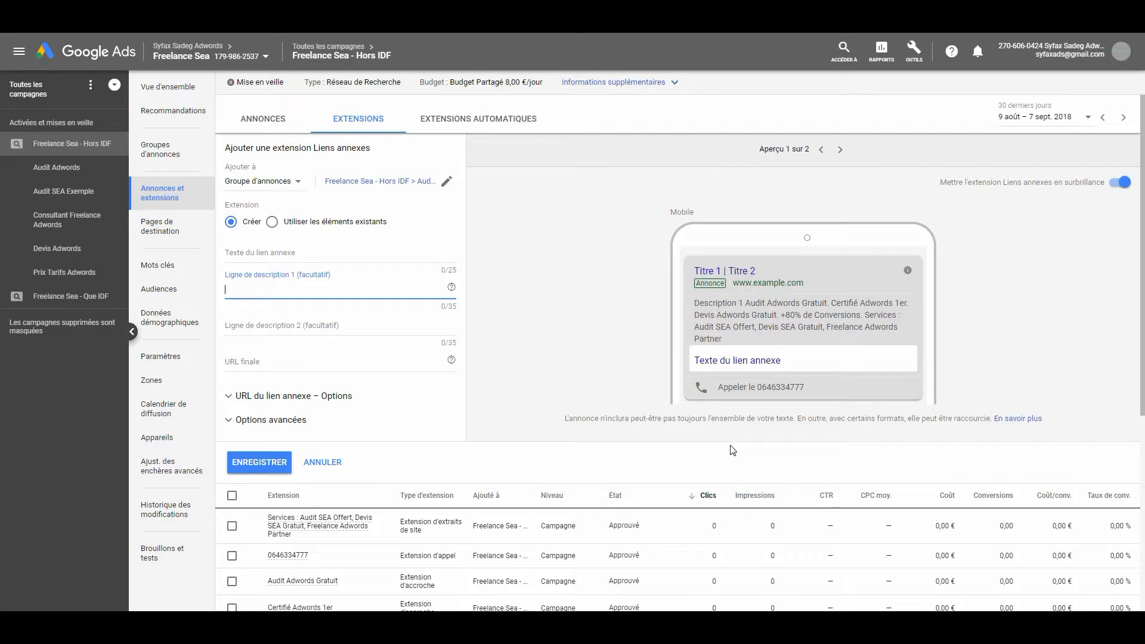
# Enter "Témoignages" as the link text of the new sitelink
pyautogui.click(300, 257)
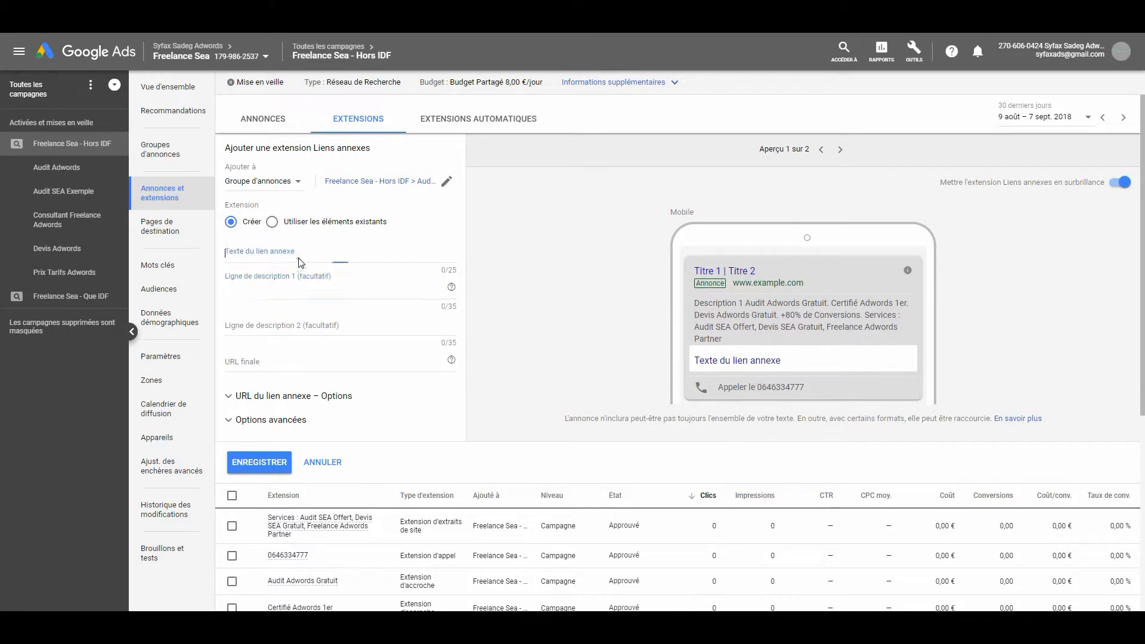
pyautogui.press('capslock')
pyautogui.write('T')
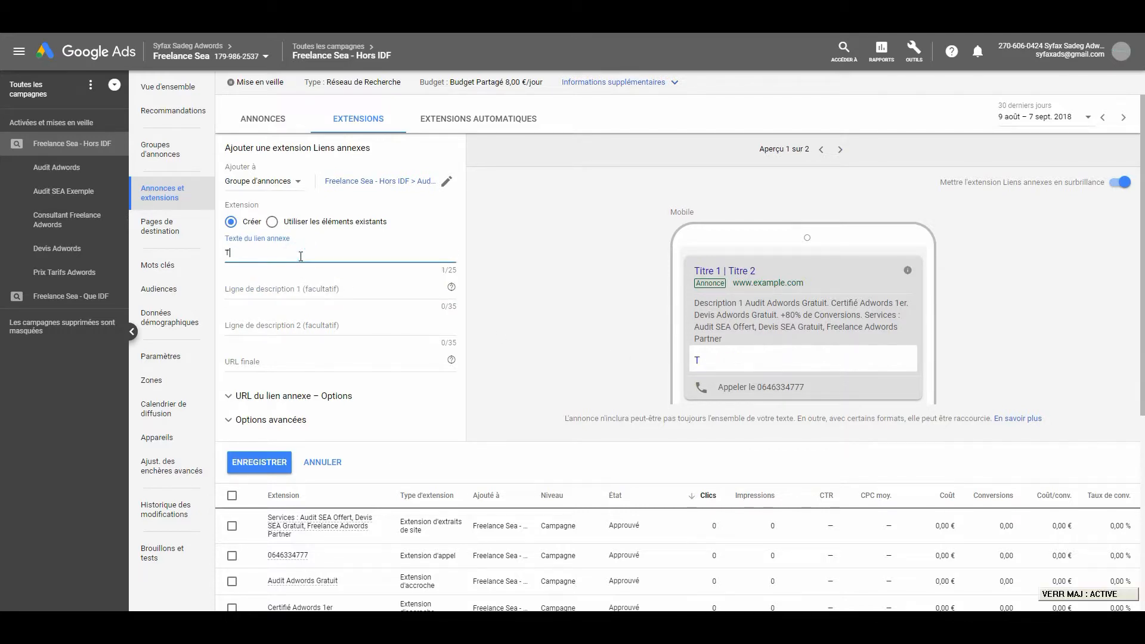
pyautogui.press('capslock')
pyautogui.write('émoignagesd')
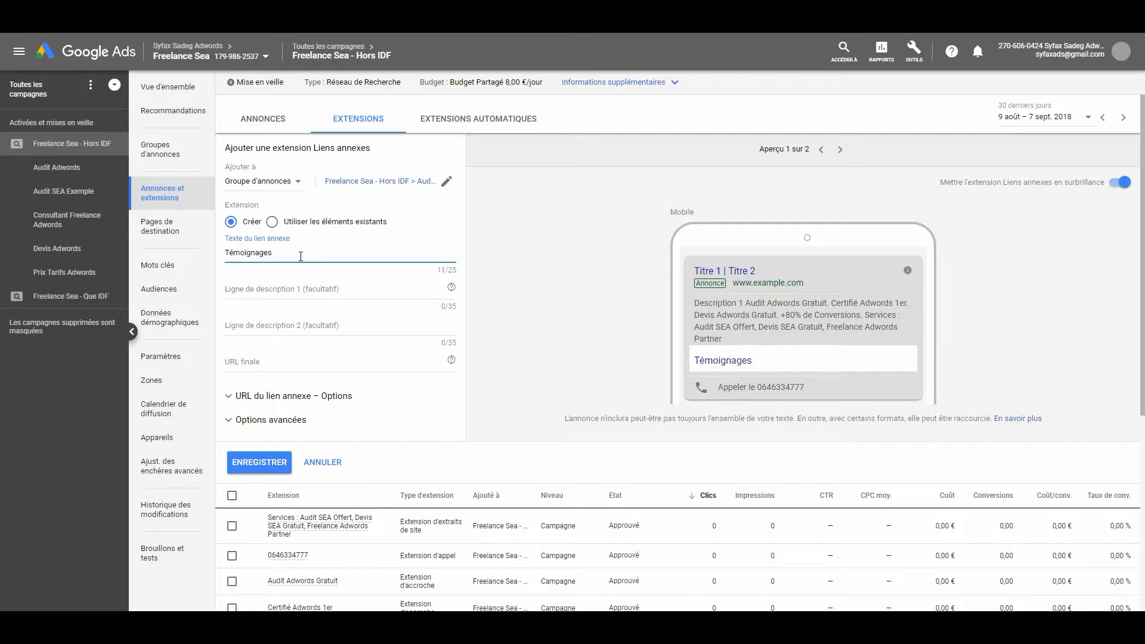
# Enter "Ils parlent de nous" as the sitelink's first description line
pyautogui.press('Tab')
pyautogui.press('capslock')
pyautogui.write('D')
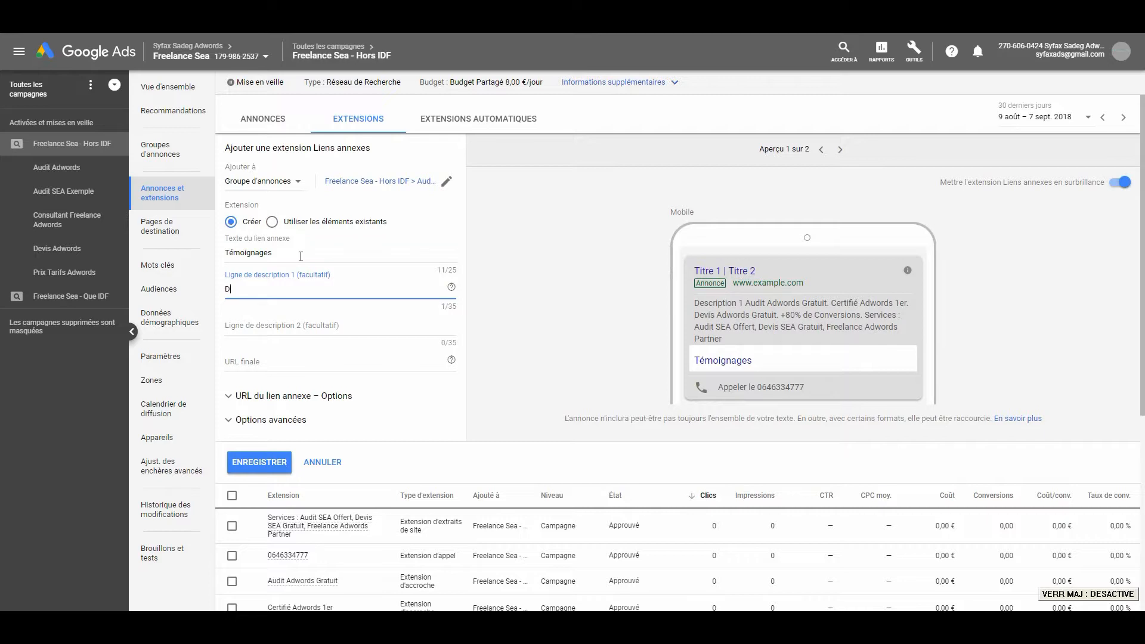
pyautogui.press('BackSpace')
pyautogui.press('capslock')
pyautogui.write('Ils parlent de nous')
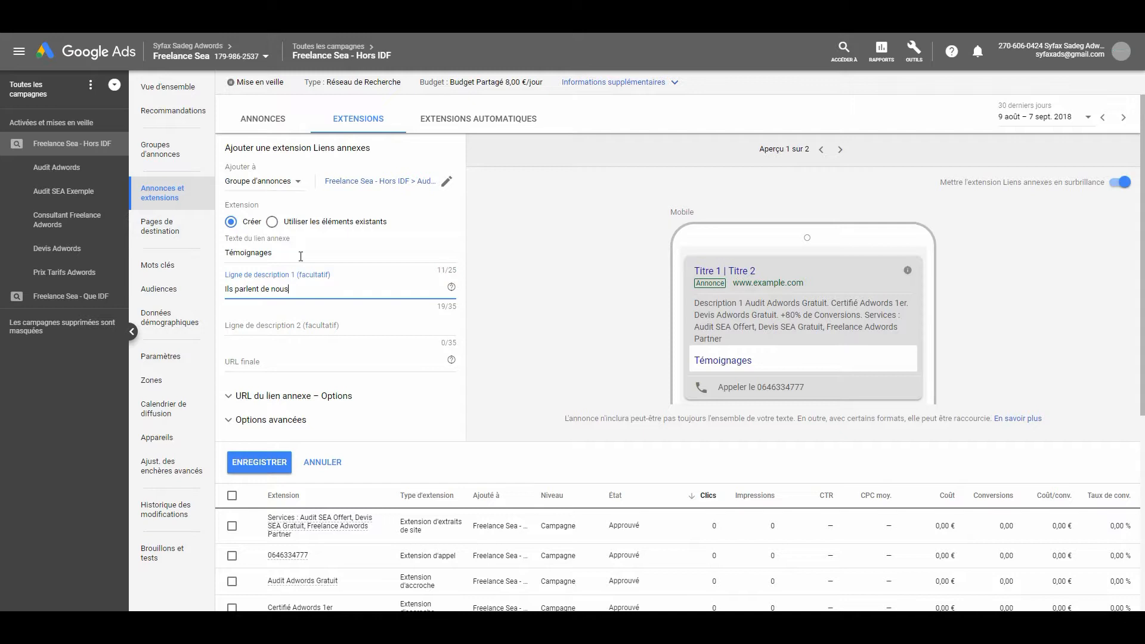
pyautogui.click(313, 252)
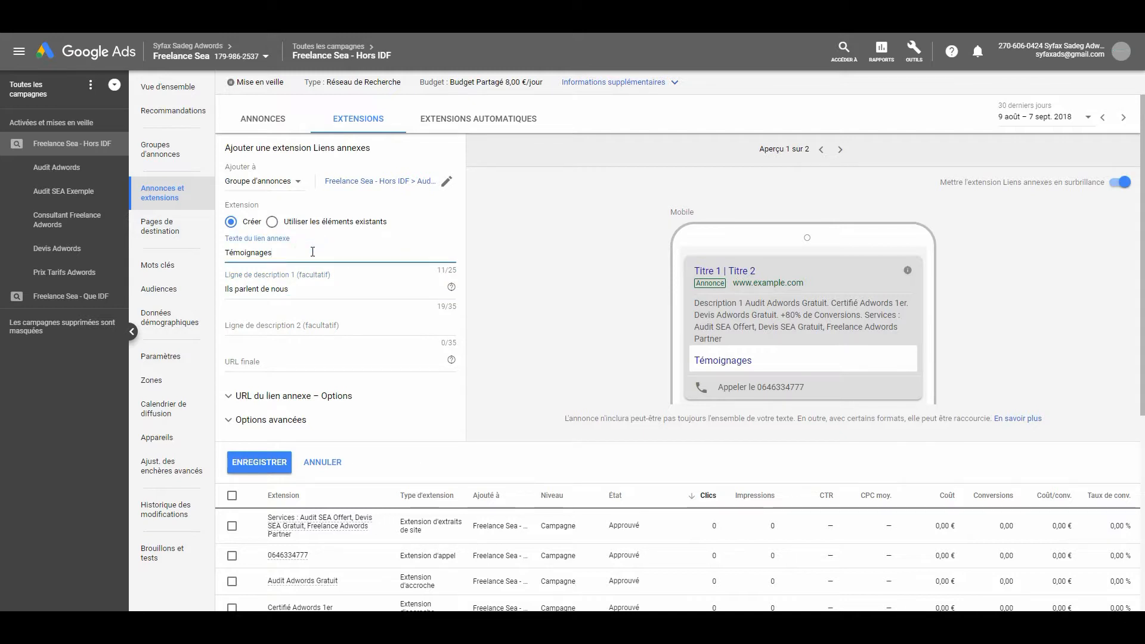
pyautogui.click(313, 252)
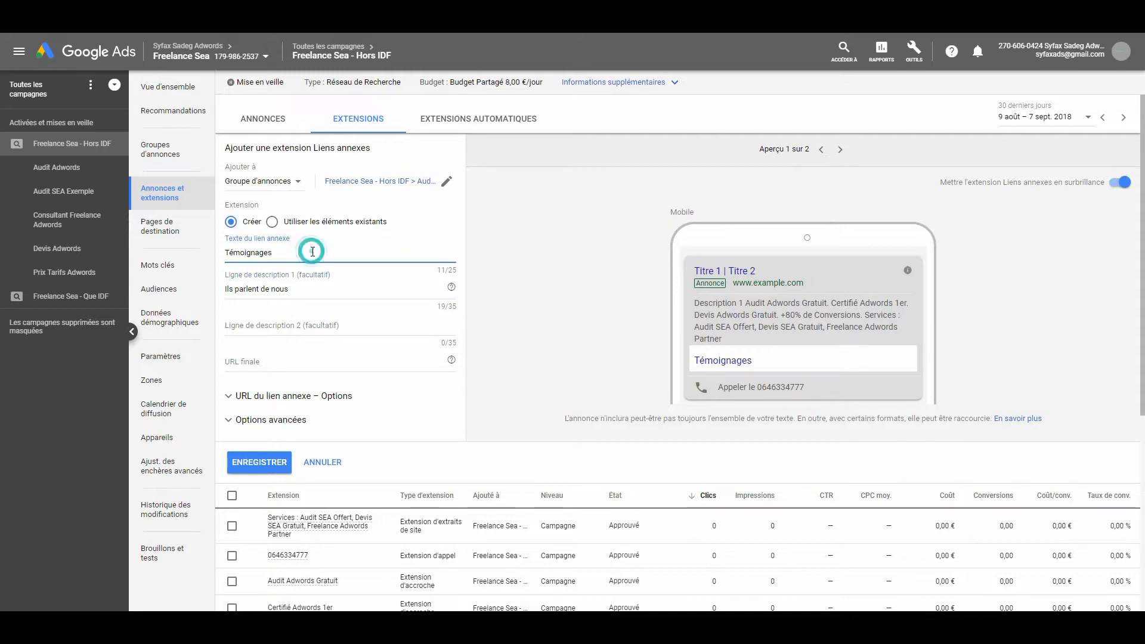
pyautogui.click(318, 293)
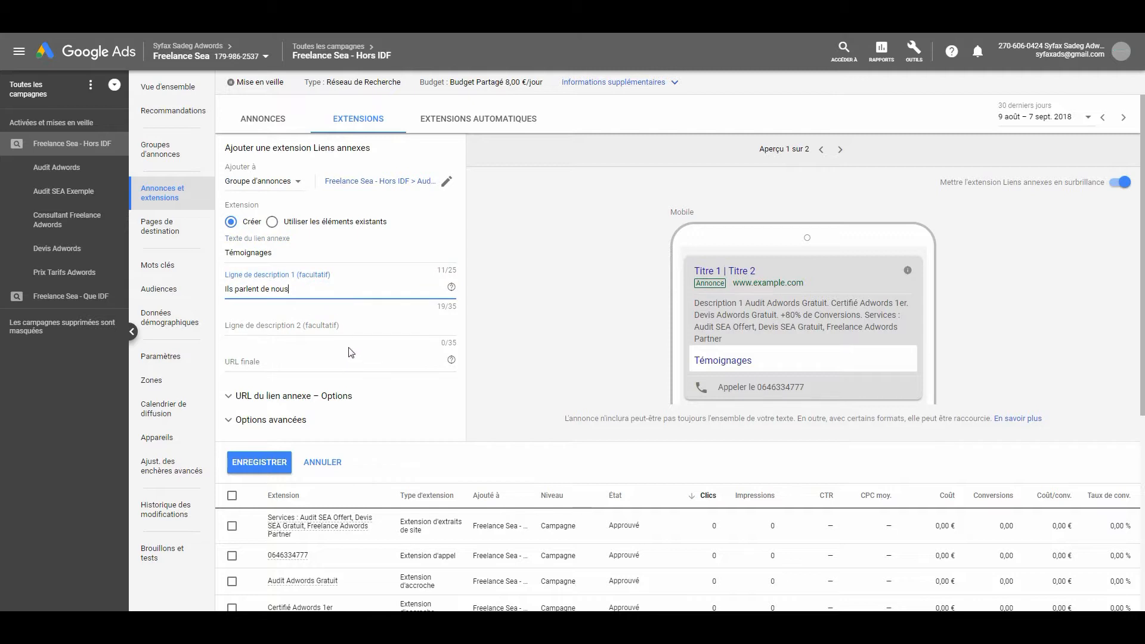
pyautogui.click(354, 329)
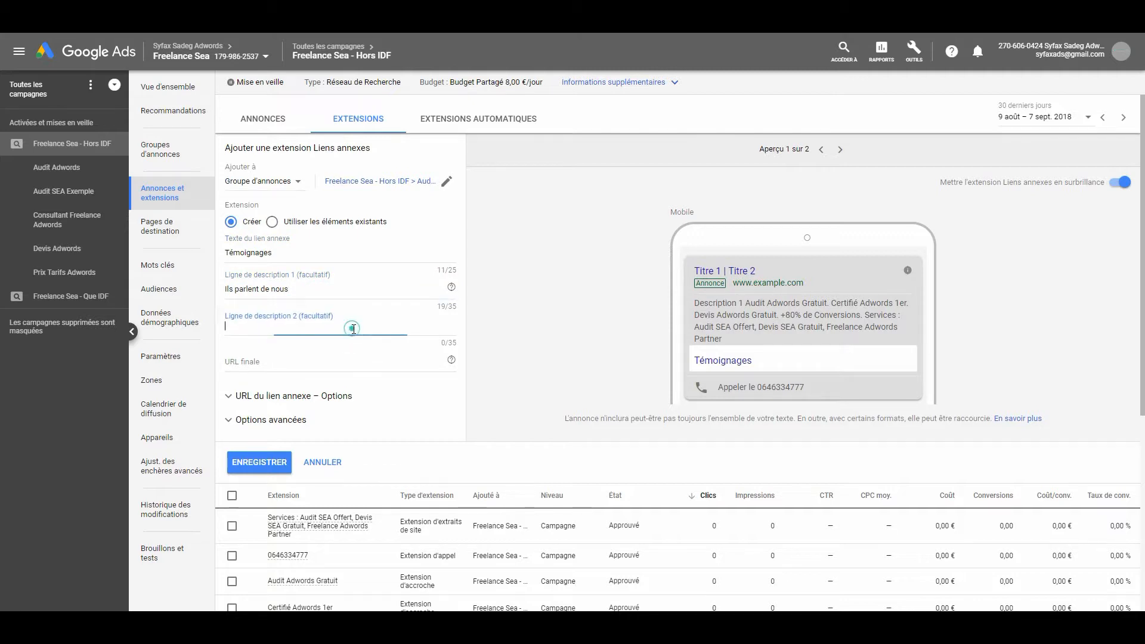
pyautogui.click(375, 288)
pyautogui.click(380, 328)
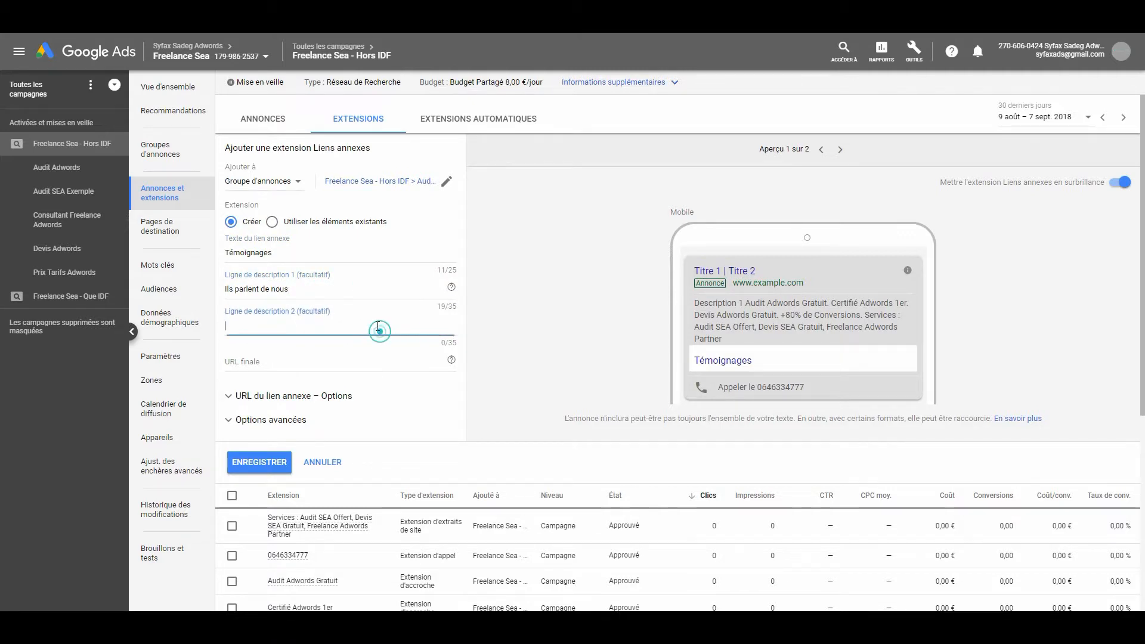
pyautogui.click(374, 298)
pyautogui.click(371, 330)
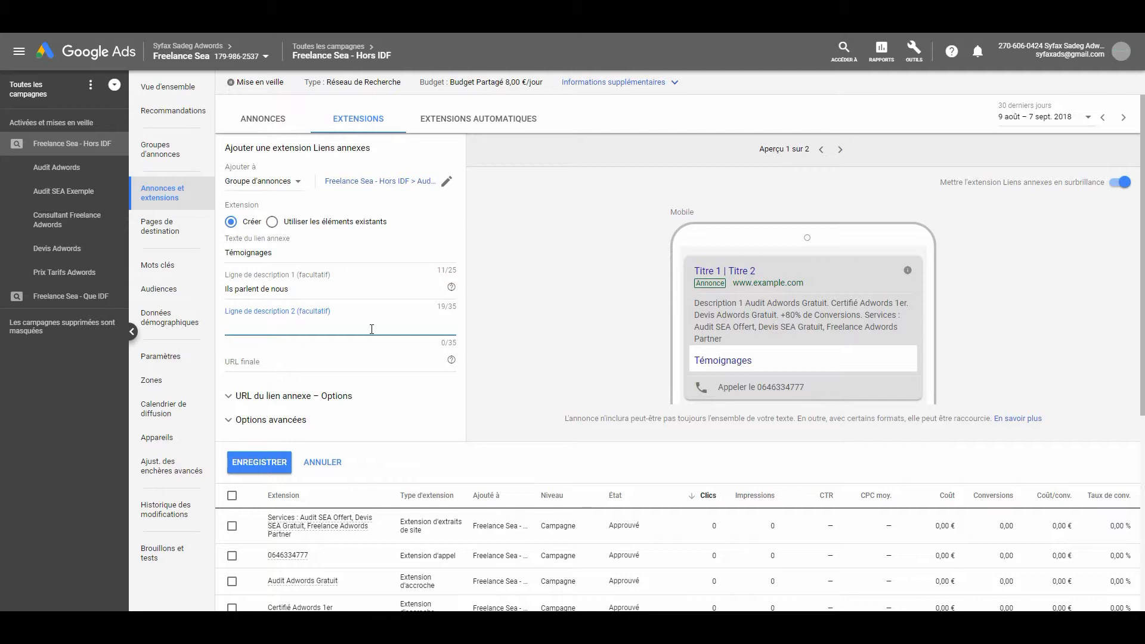
pyautogui.click(371, 329)
pyautogui.click(281, 253)
pyautogui.click(301, 325)
pyautogui.click(265, 324)
pyautogui.click(295, 290)
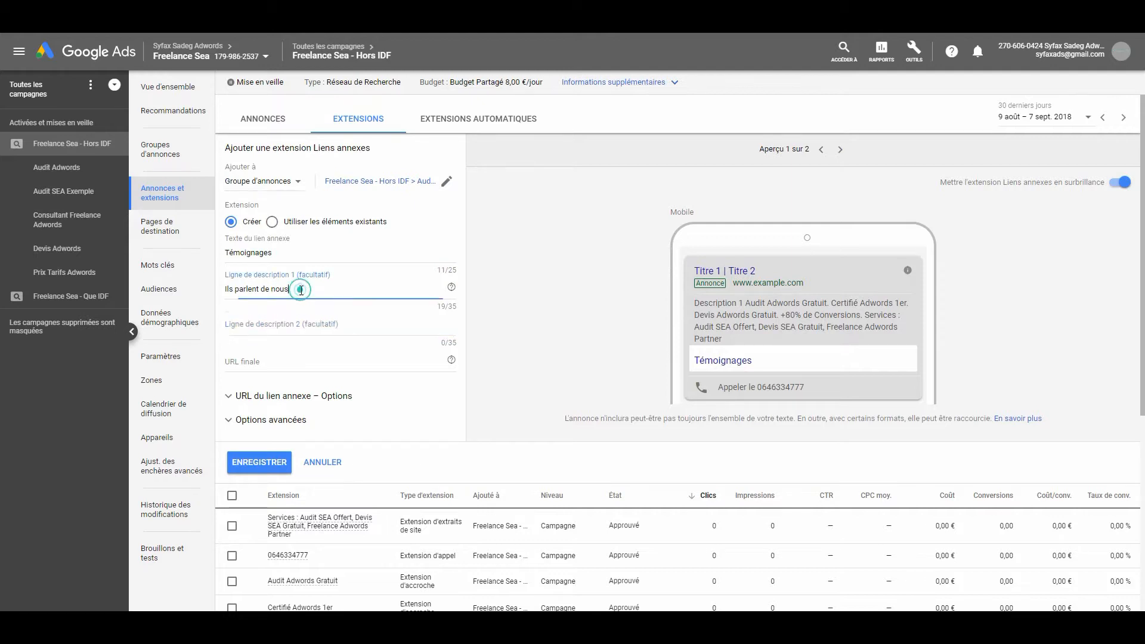
# Enter "Témoignages Clients" as the sitelink's second description line
pyautogui.click(277, 328)
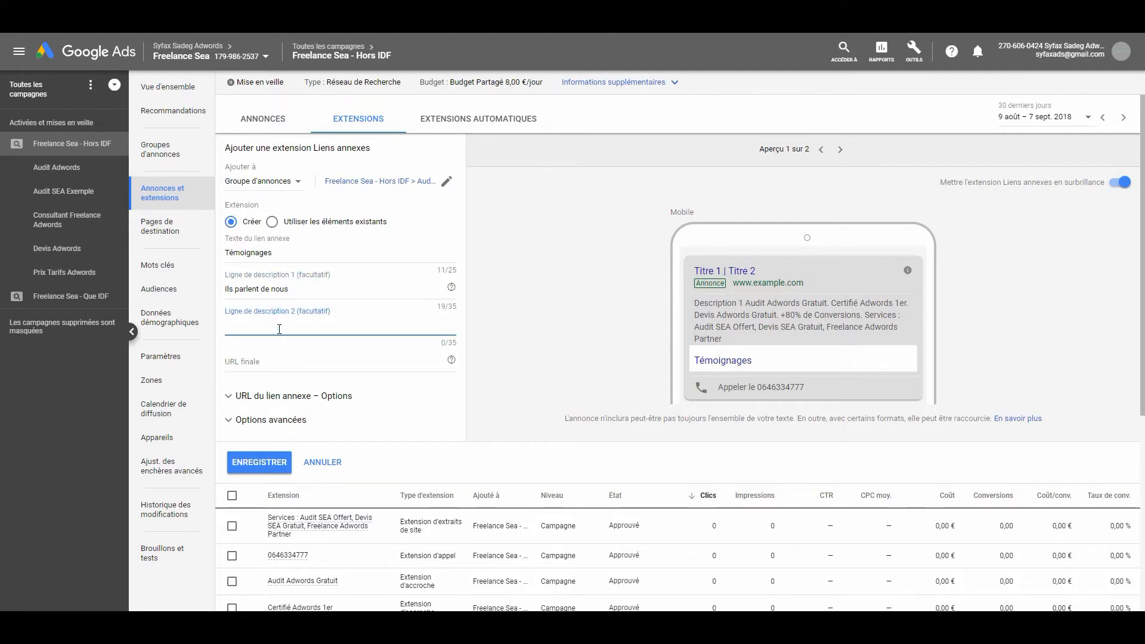
pyautogui.press('capslock')
pyautogui.write('Témoi')
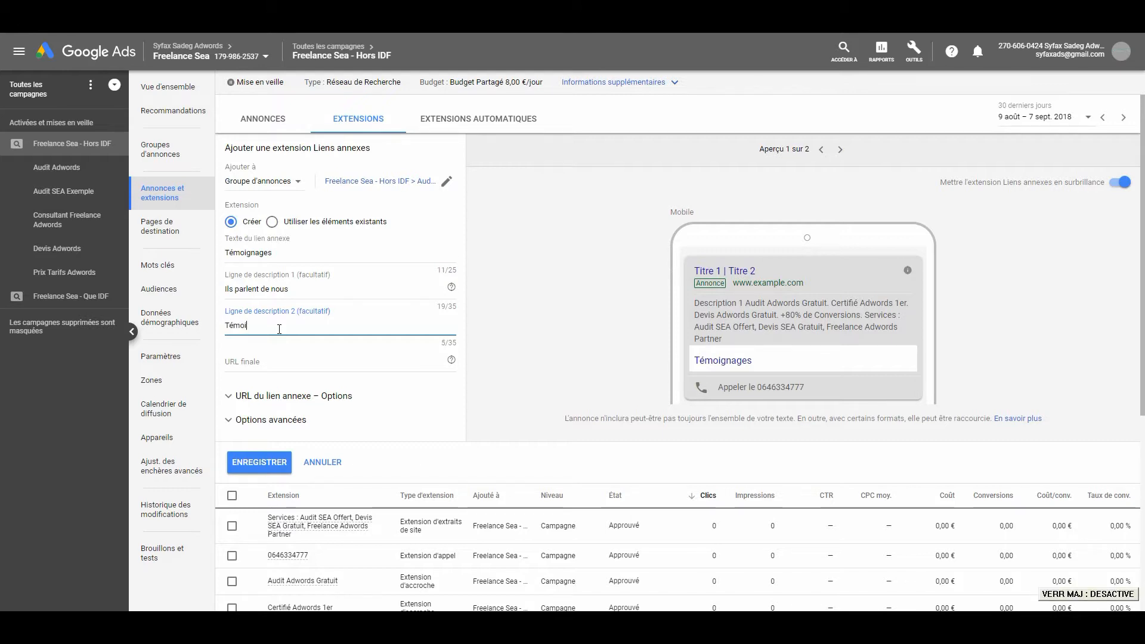
pyautogui.write('gnages')
pyautogui.press('capslock')
pyautogui.write('C')
pyautogui.press('capslock')
pyautogui.write('lients')
pyautogui.click(276, 290)
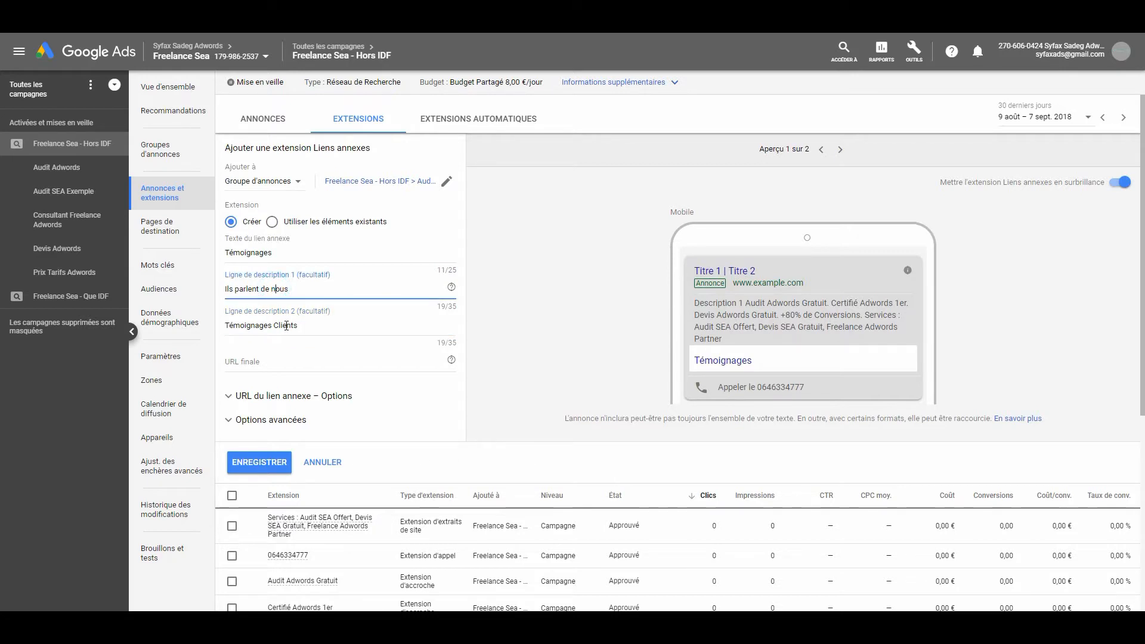
# Capitalize the words in the sitelink's first description line so it reads "Ils Parlent de Nous"
pyautogui.press('BackSpace')
pyautogui.press('capslock')
pyautogui.write('N')
pyautogui.press('capslock')
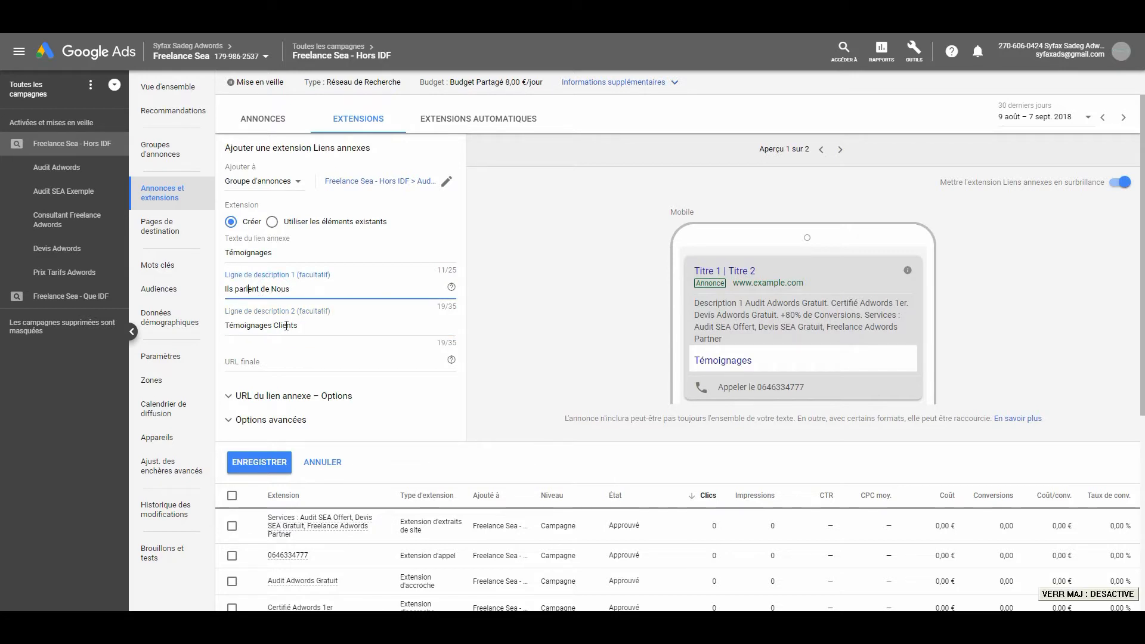
pyautogui.press('BackSpace')
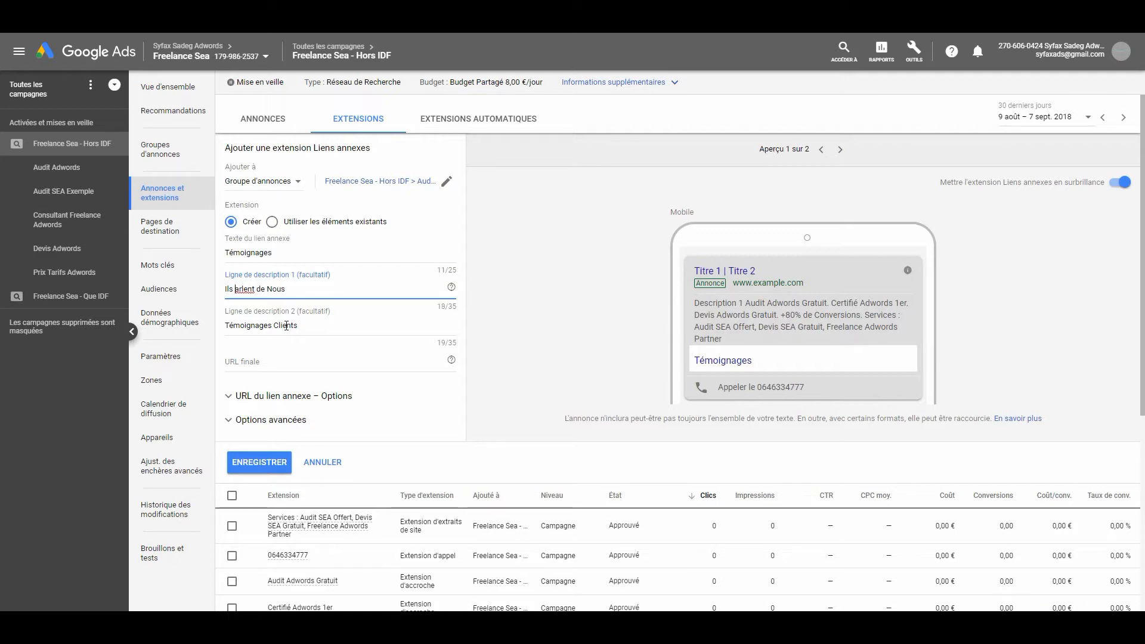
pyautogui.press('capslock')
pyautogui.write('P')
pyautogui.press('capslock')
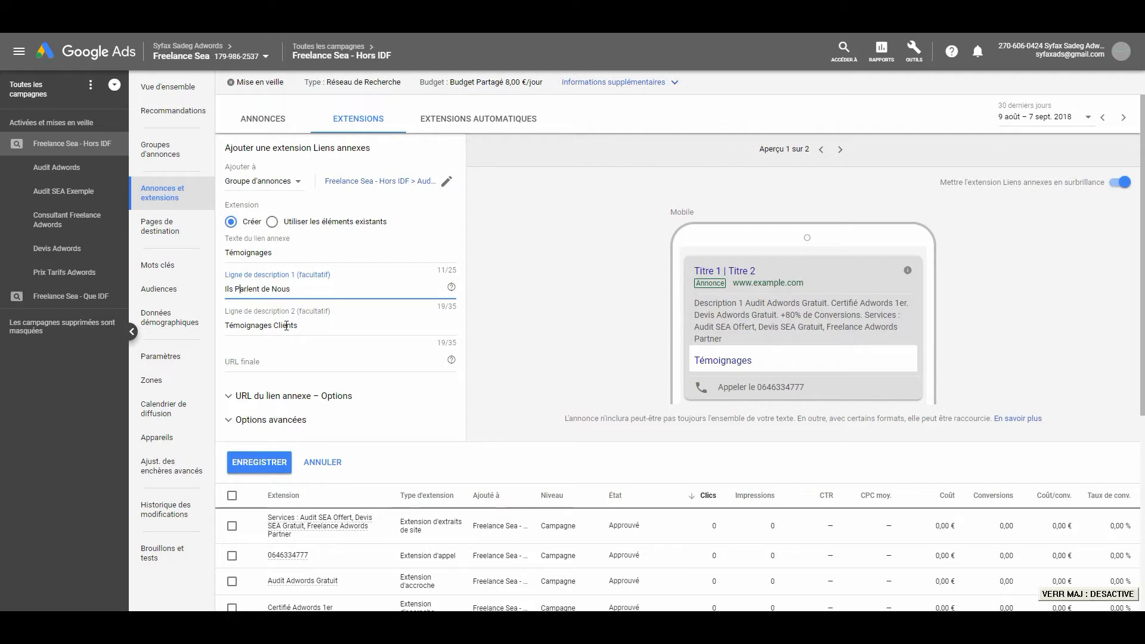
pyautogui.click(299, 364)
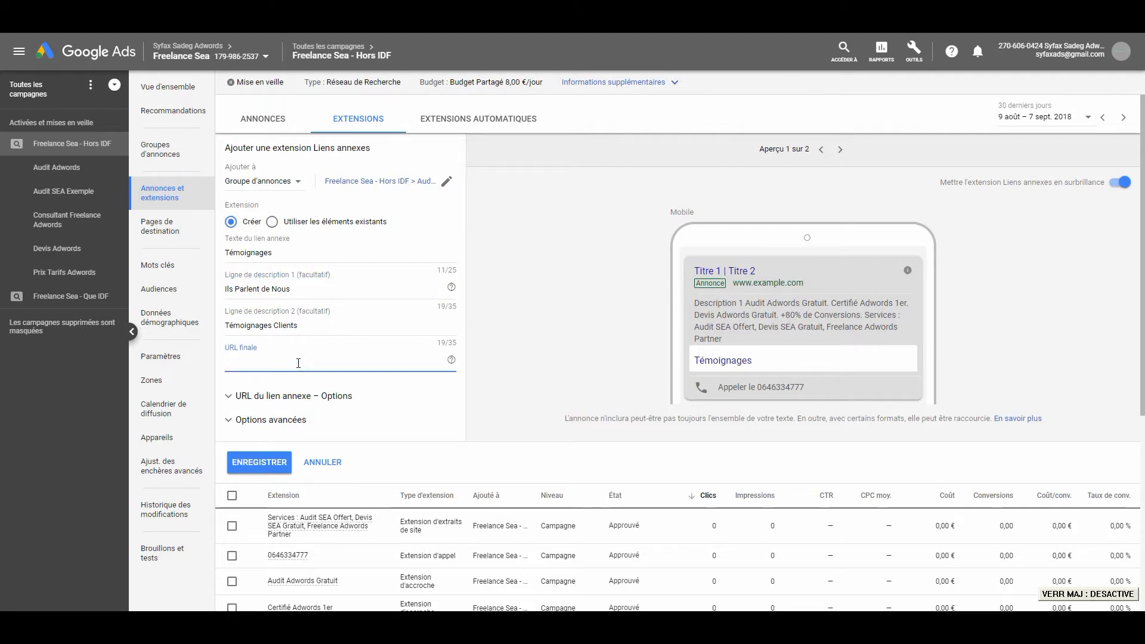
pyautogui.write('https://www.freelance-sea.fr/cas-client/')
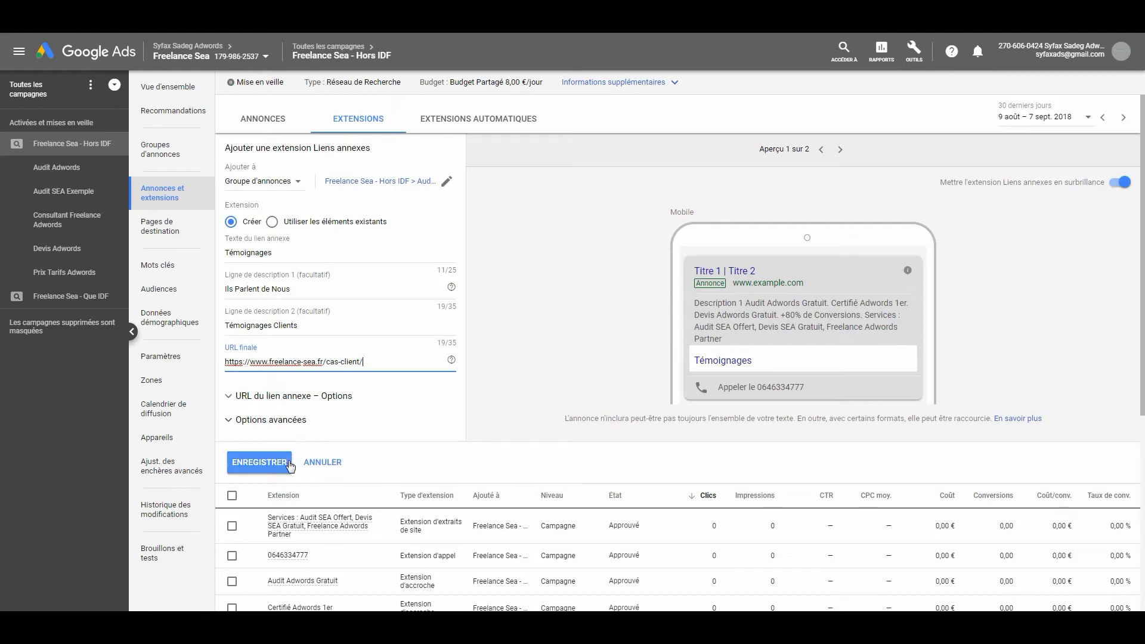
pyautogui.click(260, 467)
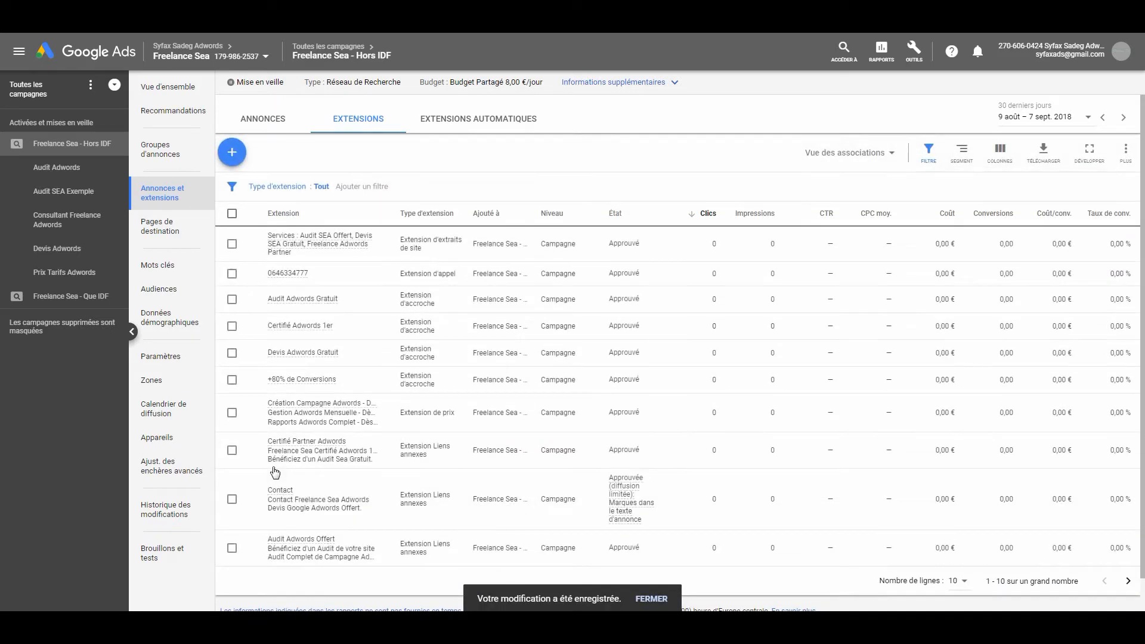
# Check the Témoignages sitelink in the Audit Adwords ad group's extensions and open its landing page from the final URL
pyautogui.moveTo(309, 452)
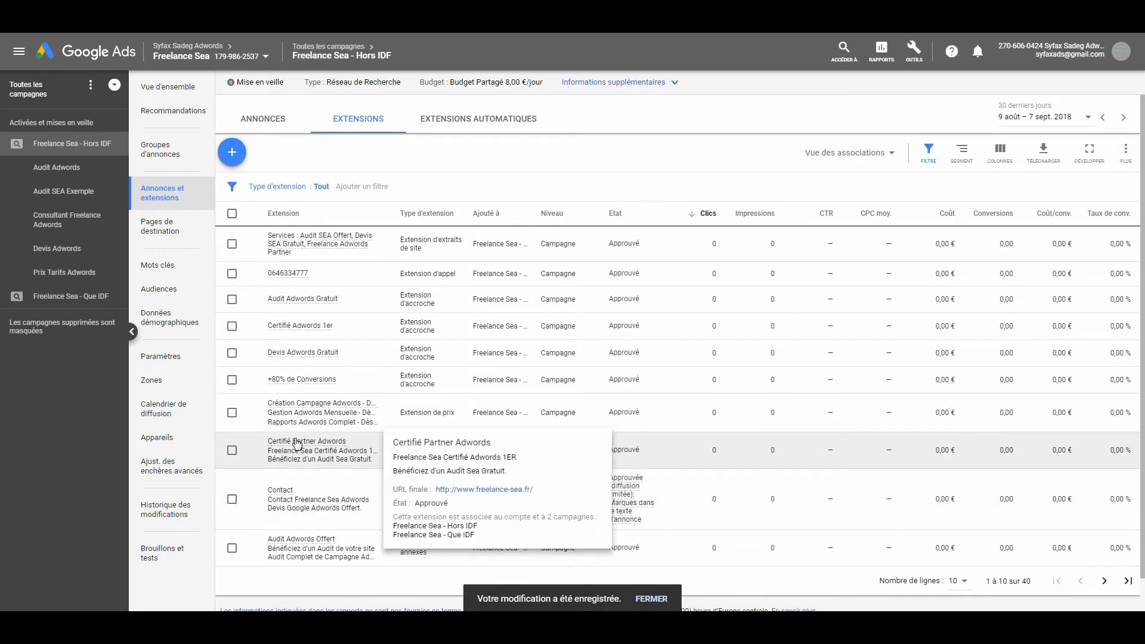
pyautogui.click(70, 175)
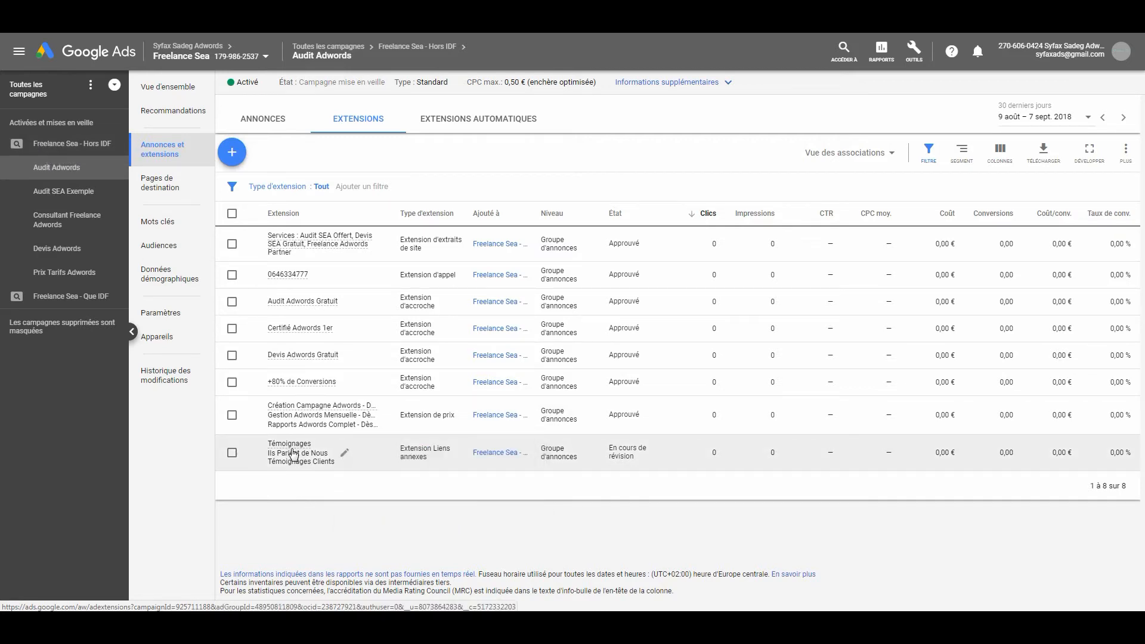
pyautogui.moveTo(292, 450)
pyautogui.click(432, 496)
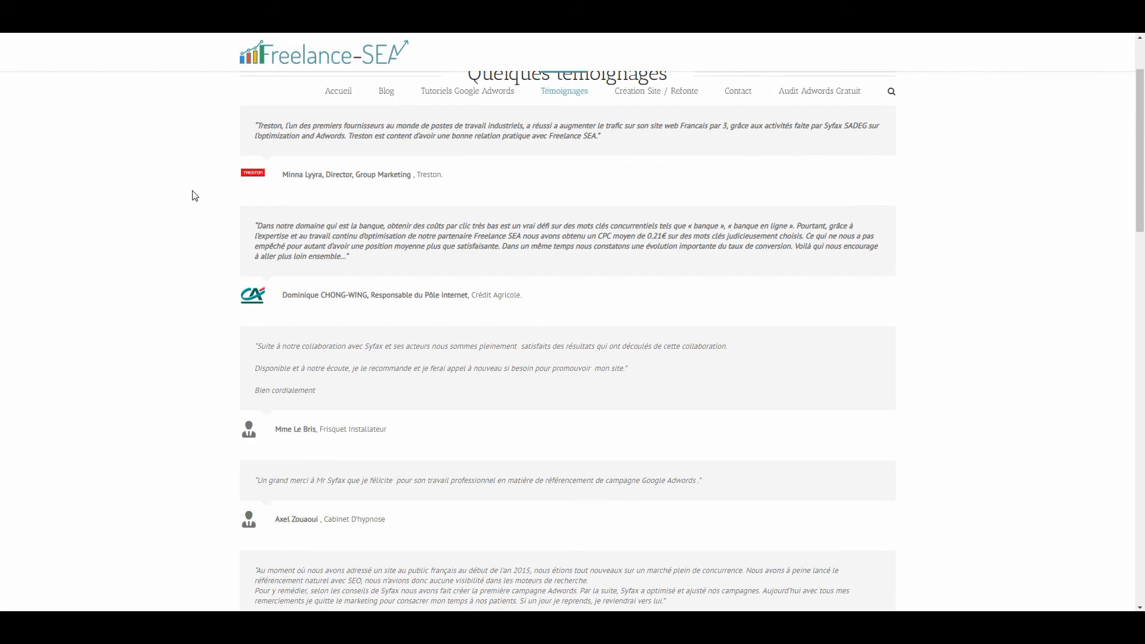
pyautogui.click(192, 191)
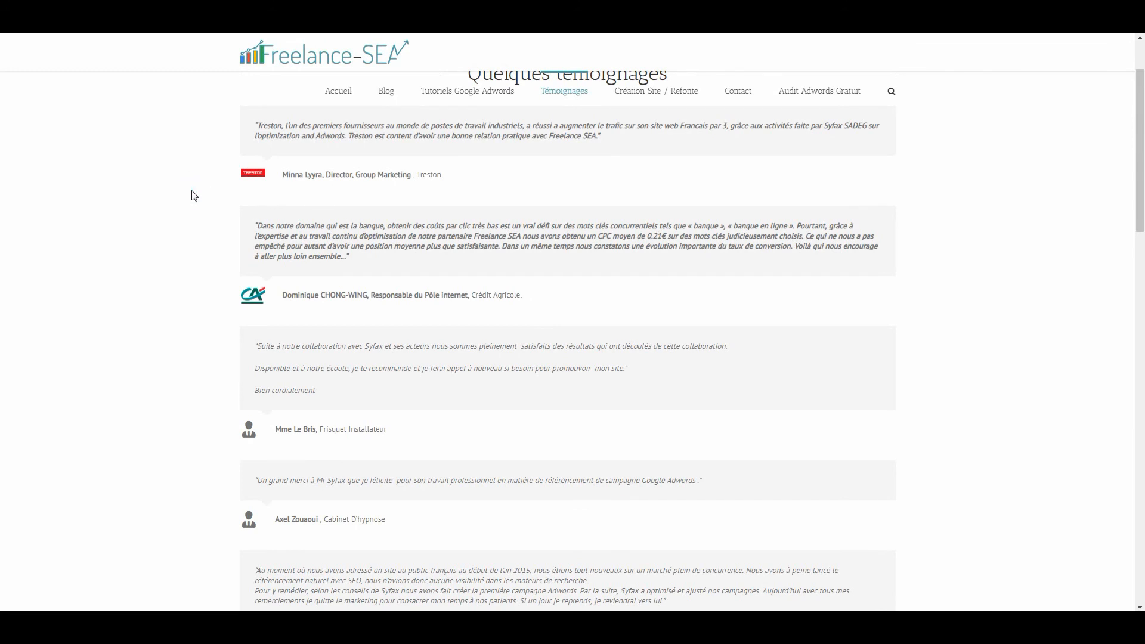